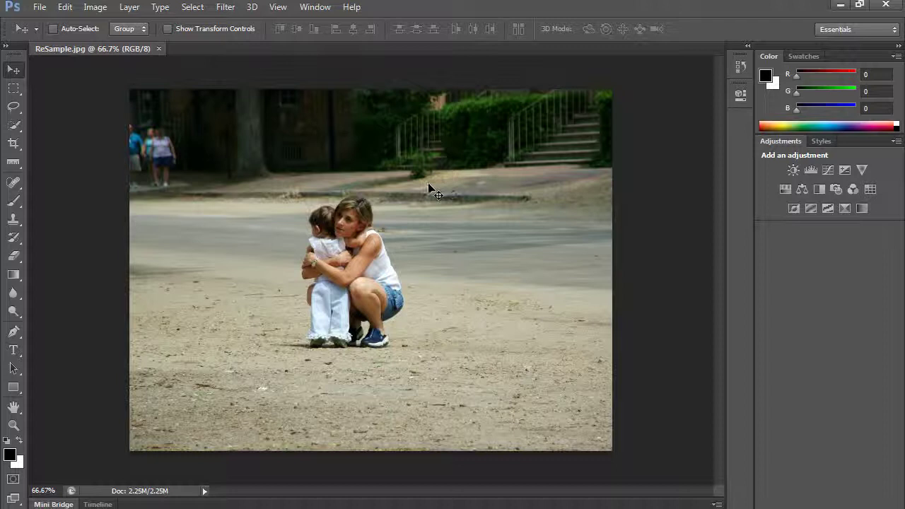
Bring up Image > Image Size for ReSample.jpg, showing 1024 × 768 pixels at 72 ppi
left_click(97, 7)
left_click(126, 109)
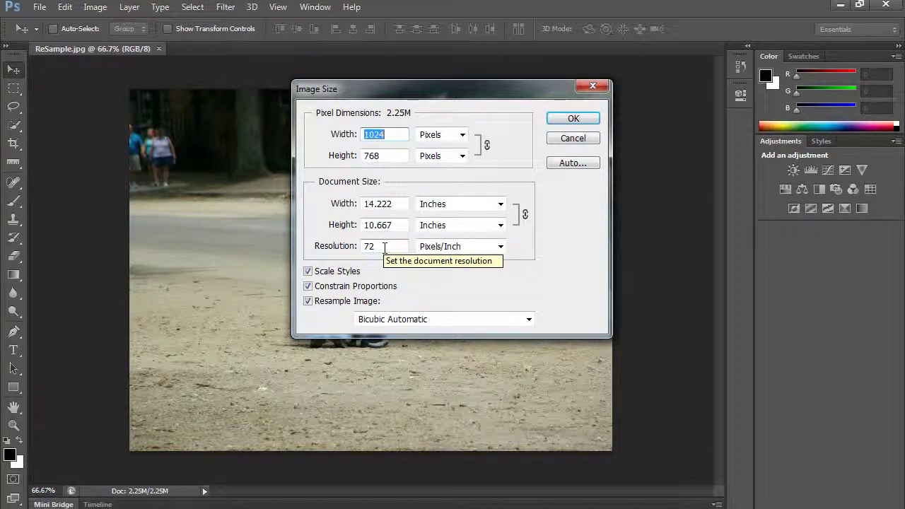
Uncheck Resample Image and change resolution from 72 to 300 ppi, giving a 3.413 × 2.56-inch print size
left_click(308, 302)
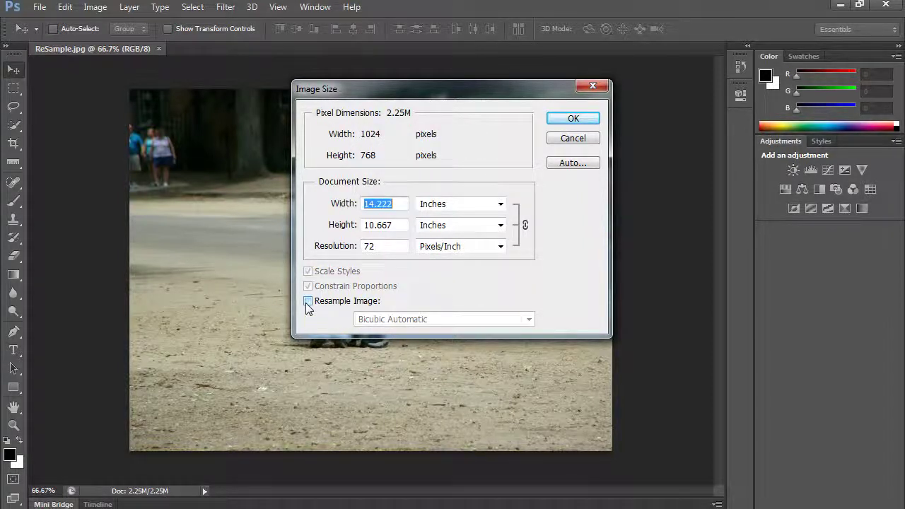
double_click(384, 246)
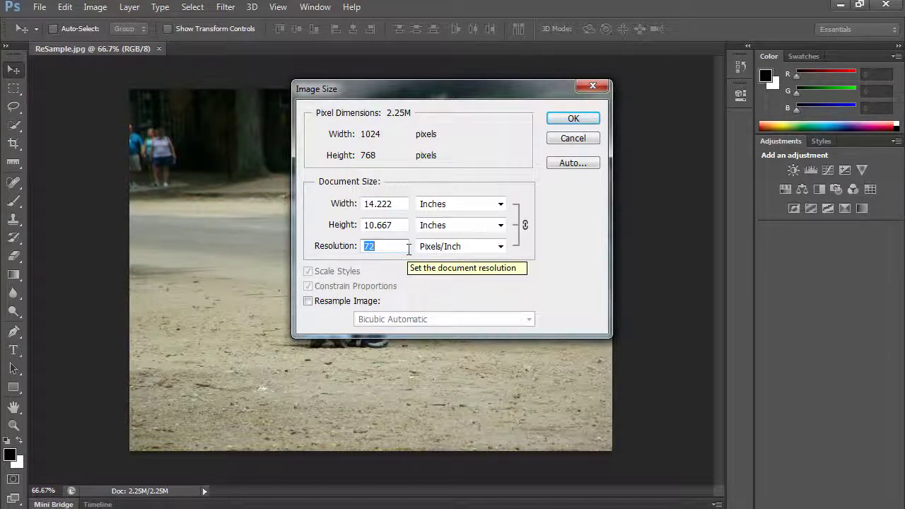
type("300")
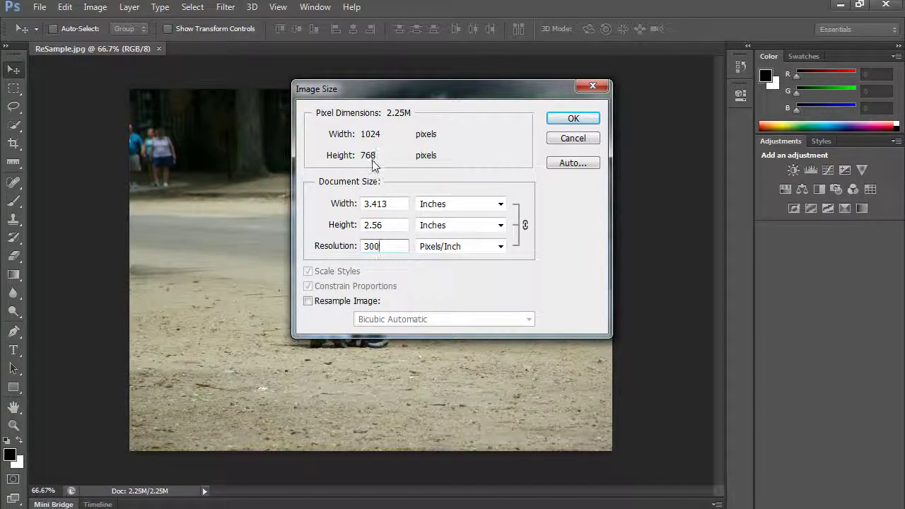
double_click(388, 204)
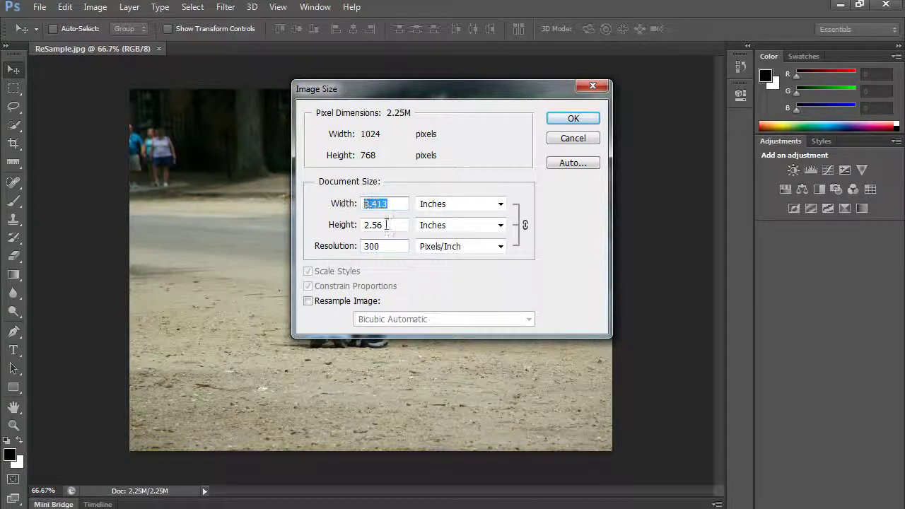
double_click(390, 225)
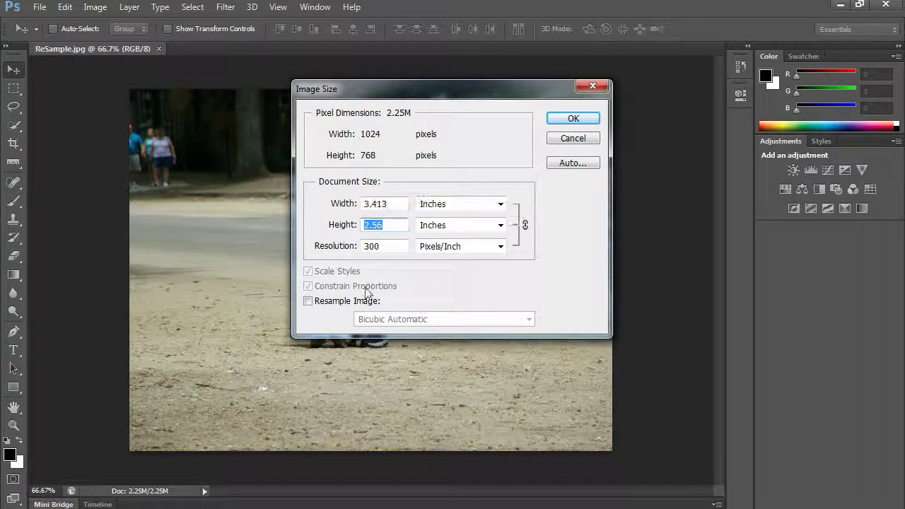
Turn resampling back on and set width to 10 inches at 300 ppi, enlarging to 3000 × 2250 pixels
left_click(308, 301)
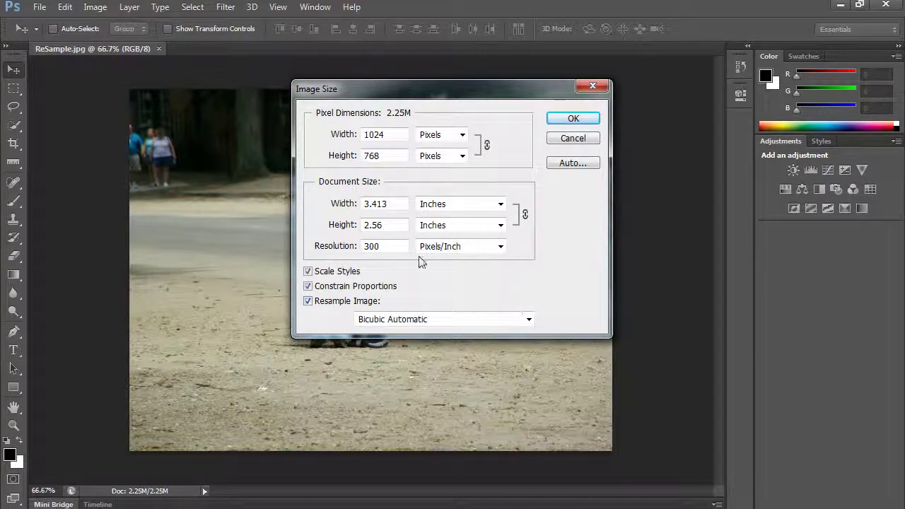
left_click(326, 246)
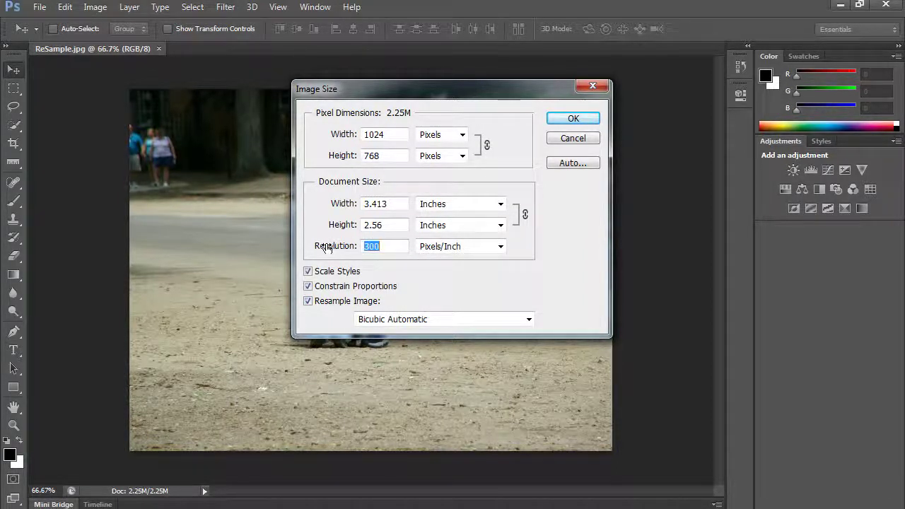
left_click(396, 205)
left_click_drag(345, 206, 339, 206)
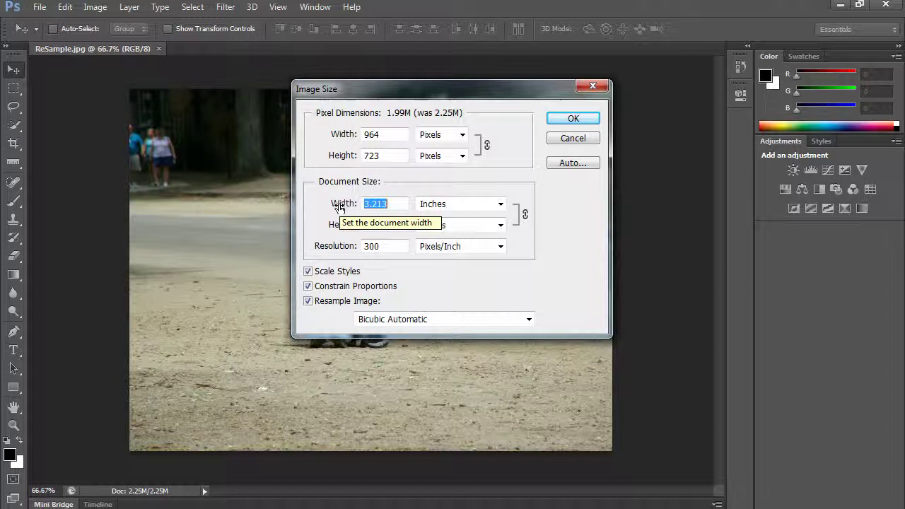
type("10")
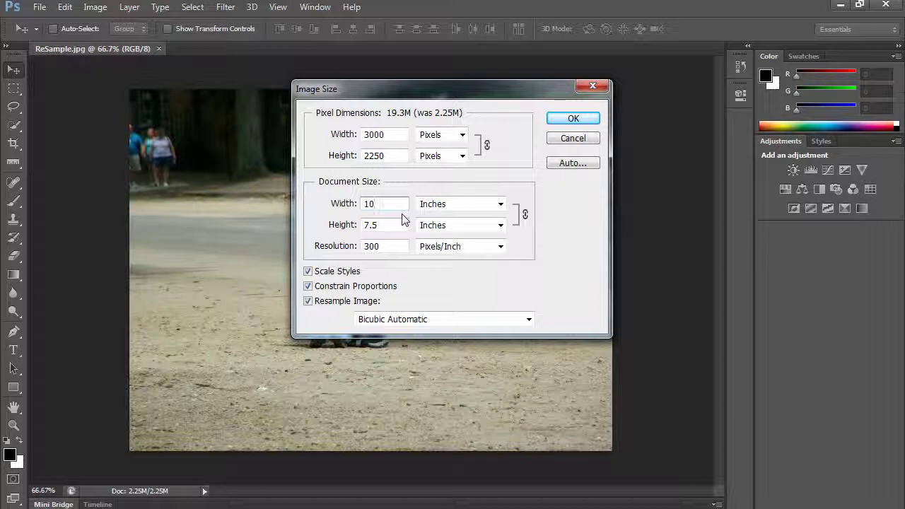
left_click(529, 319)
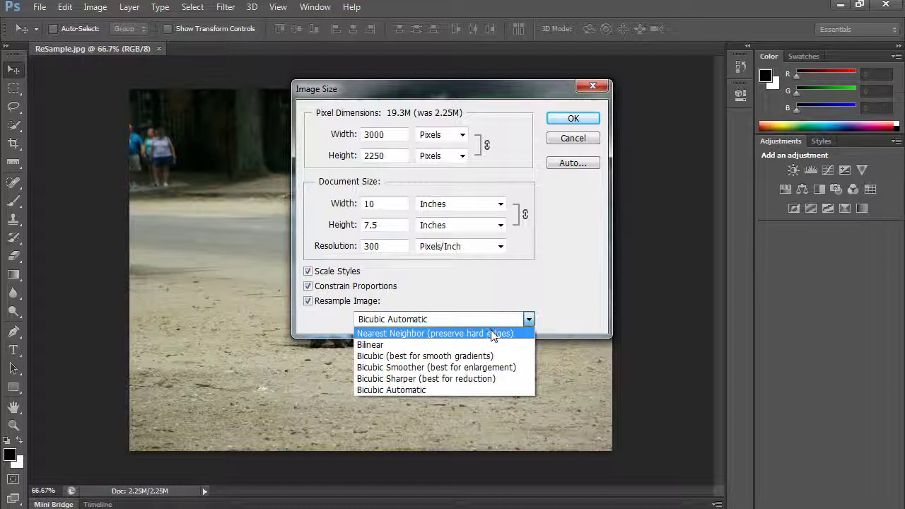
Cancel the Image Size dialog, keeping the original 2.25M size, and zoom into the curb until pixels show
left_click(575, 144)
left_click(573, 140)
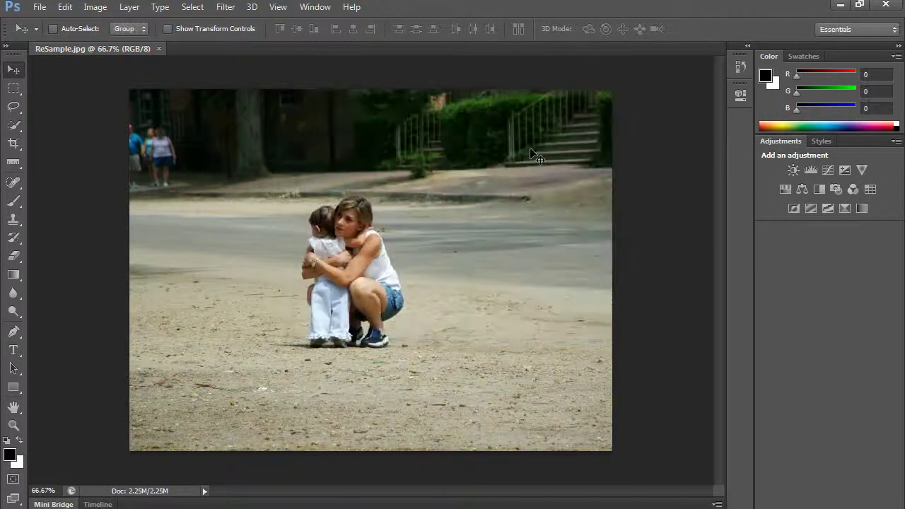
left_click(15, 425)
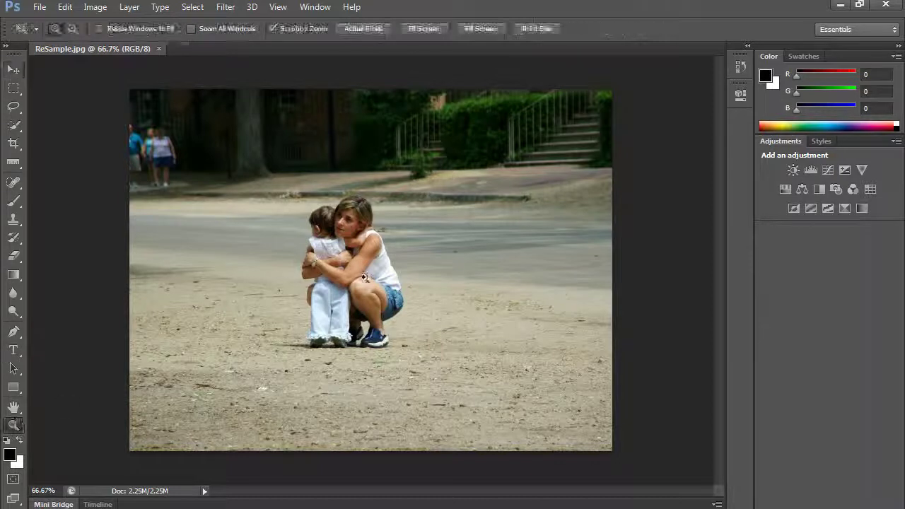
left_click_drag(287, 183, 377, 236)
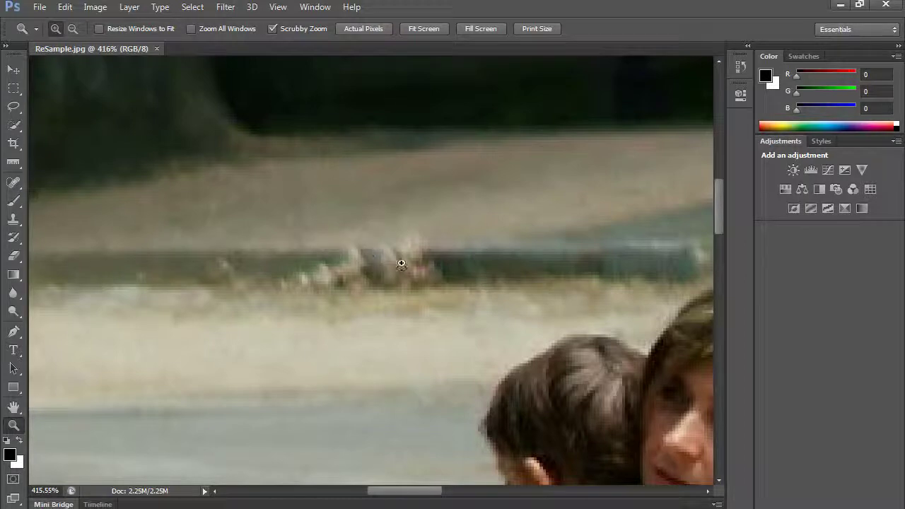
left_click_drag(366, 248, 347, 238)
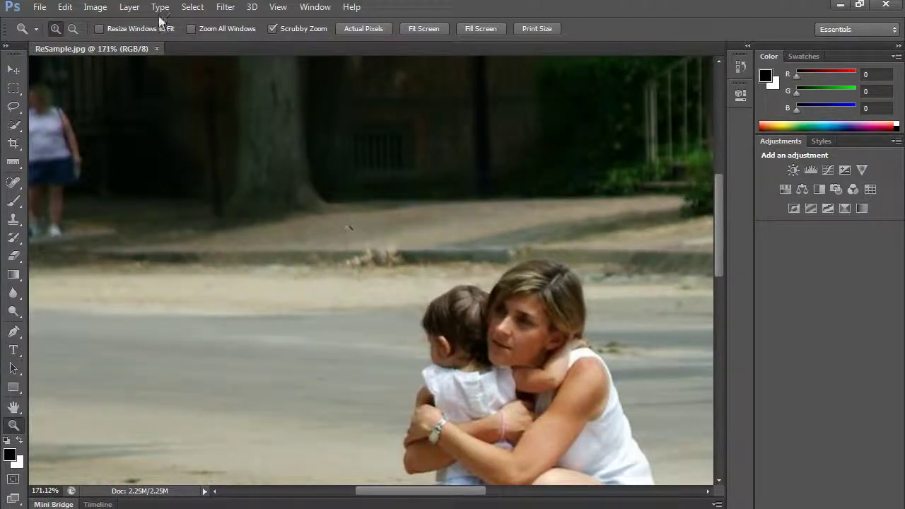
left_click(132, 8)
Resize the image to 600 pixels wide (600 × 450) with Nearest Neighbor interpolation
mouse_move(204, 133)
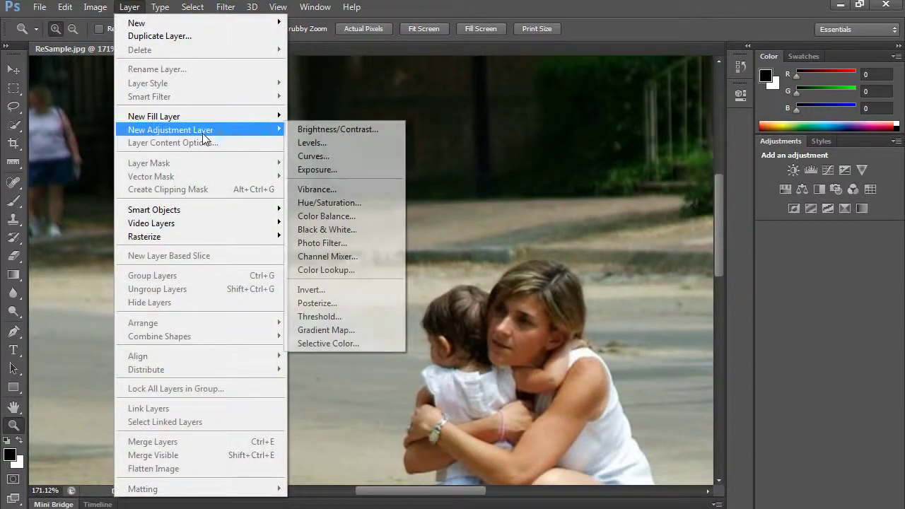
mouse_move(97, 8)
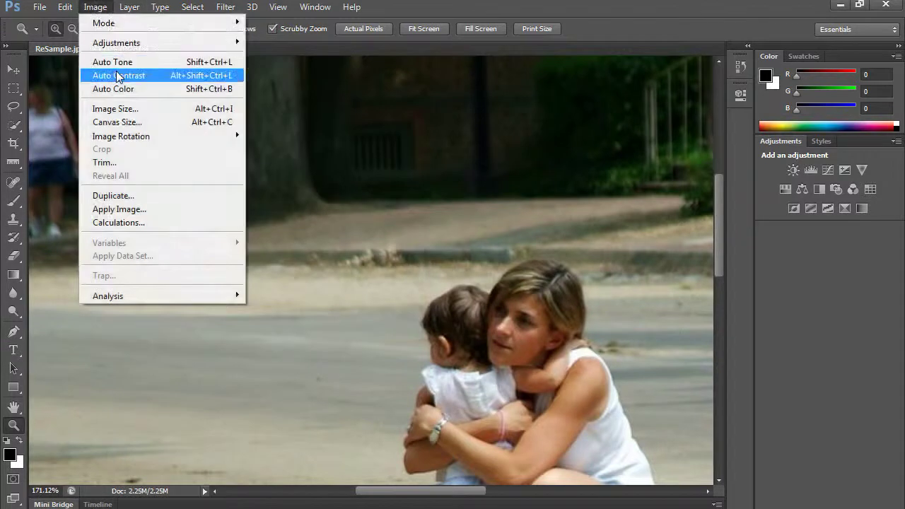
left_click(116, 109)
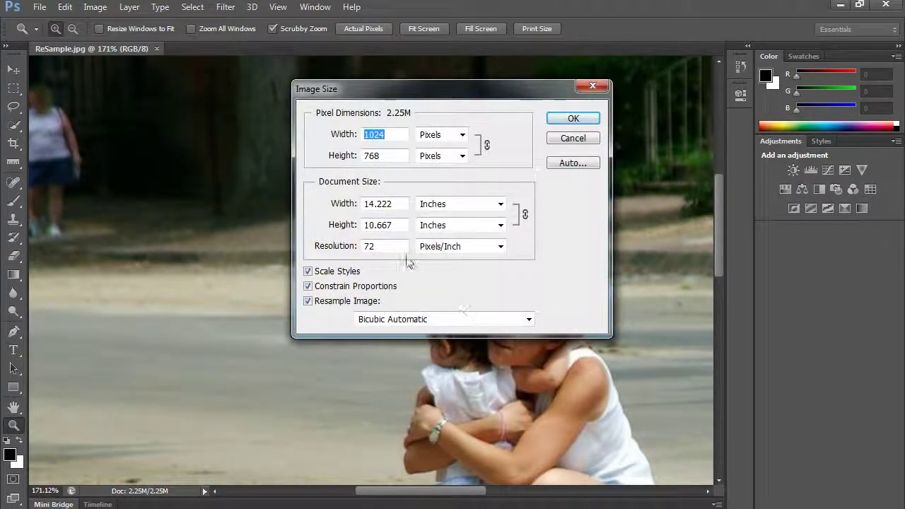
left_click(427, 320)
left_click(434, 331)
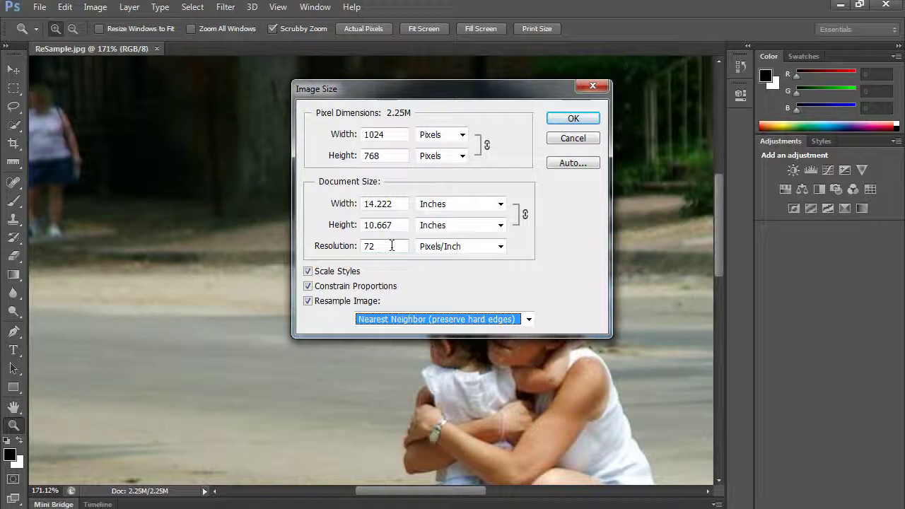
double_click(390, 245)
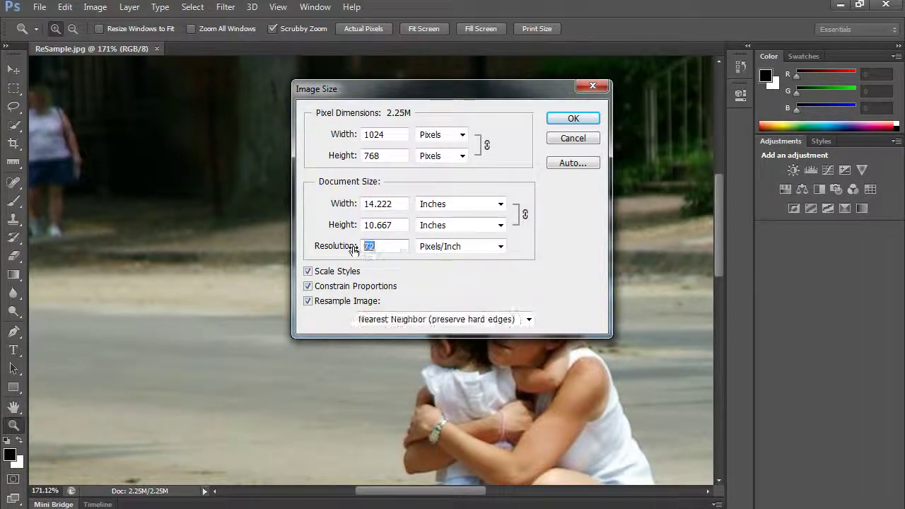
double_click(384, 135)
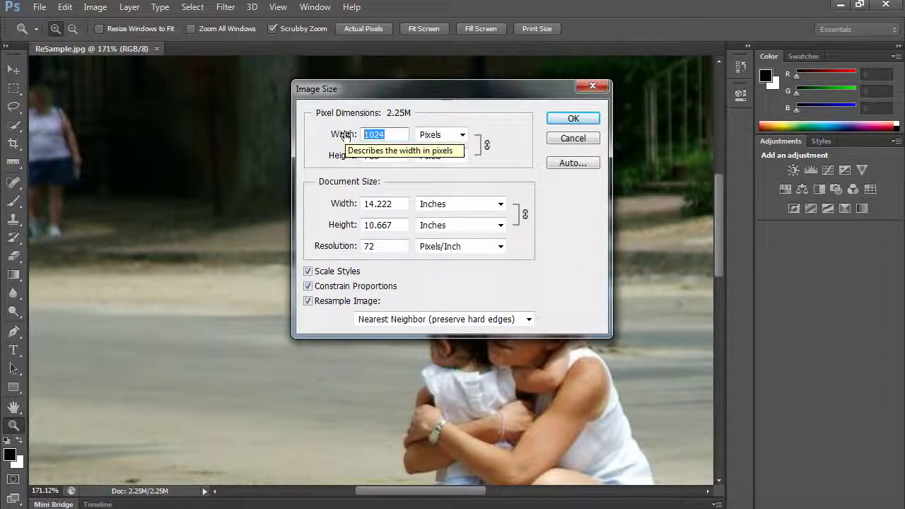
type("600")
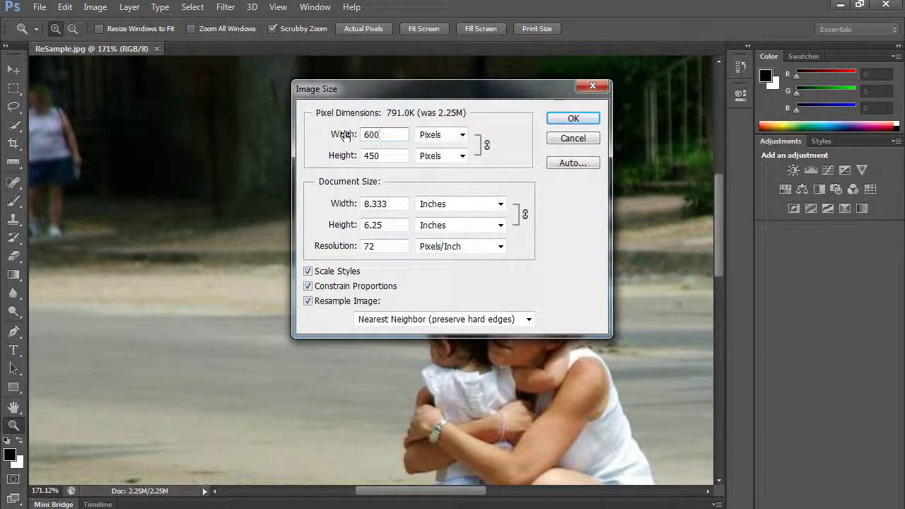
left_click(575, 119)
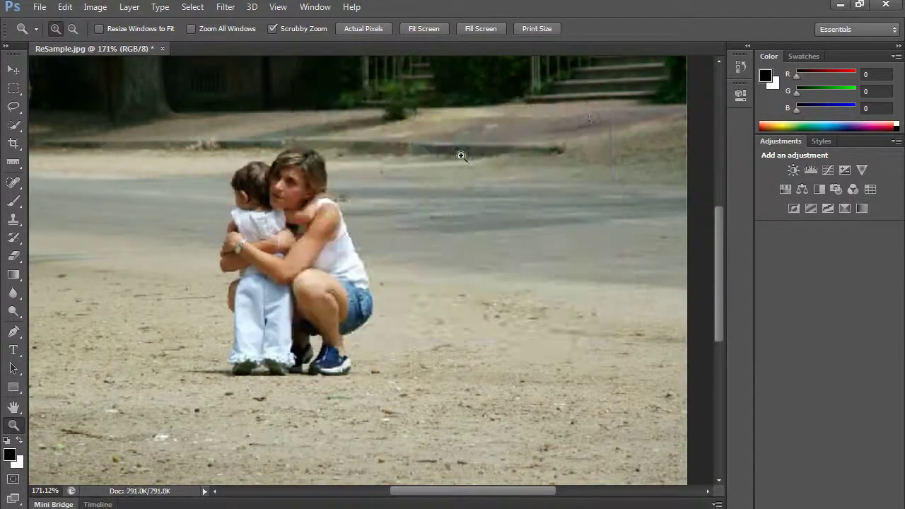
Zoom in to 400% on the child's head to inspect the downsampled pixels
left_click(268, 180)
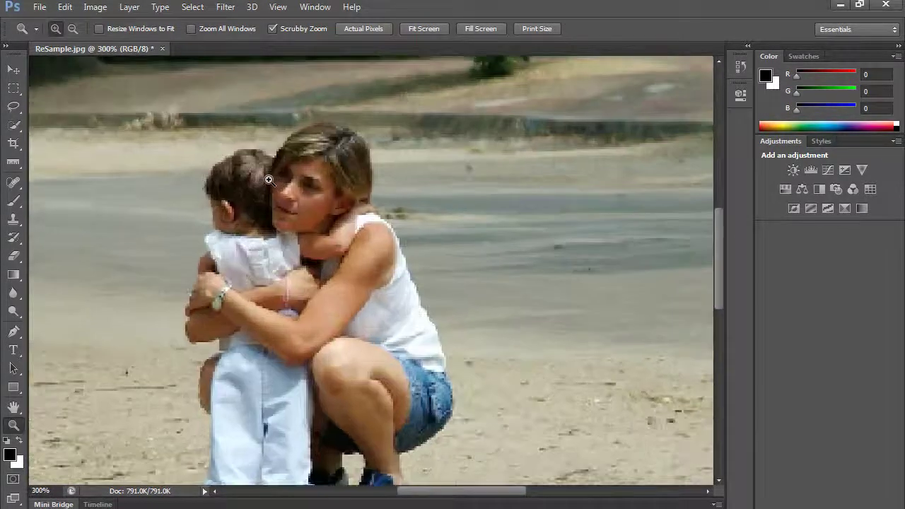
left_click(268, 180)
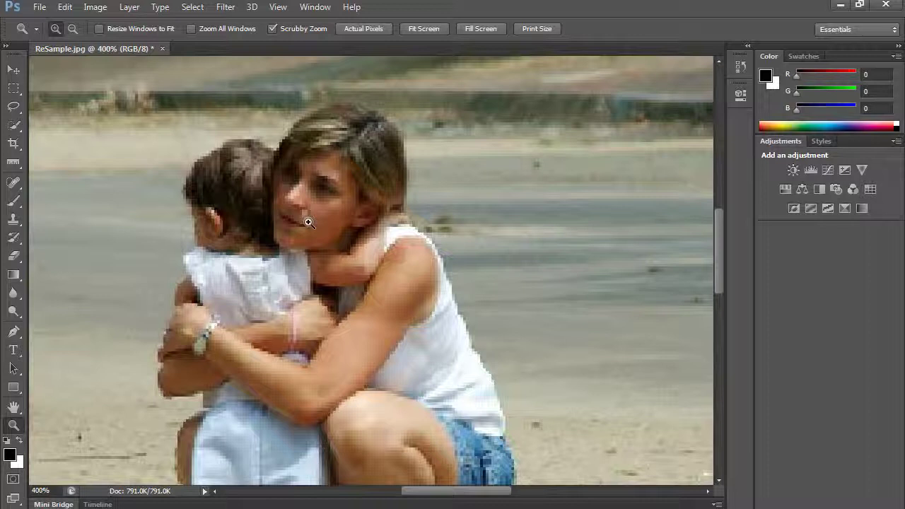
left_click(65, 8)
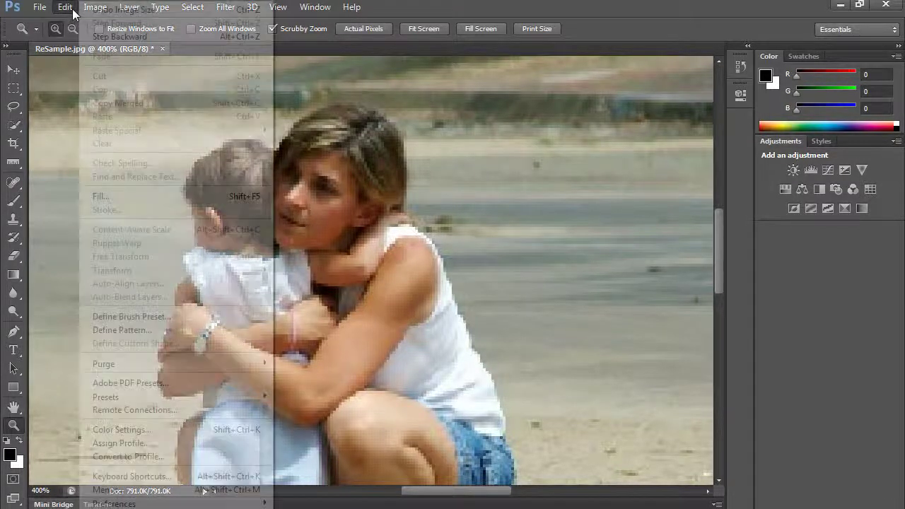
Undo the 600-pixel resize and resample to 300 ppi with Nearest Neighbor (4267 × 3200 pixels)
left_click(117, 10)
left_click(95, 7)
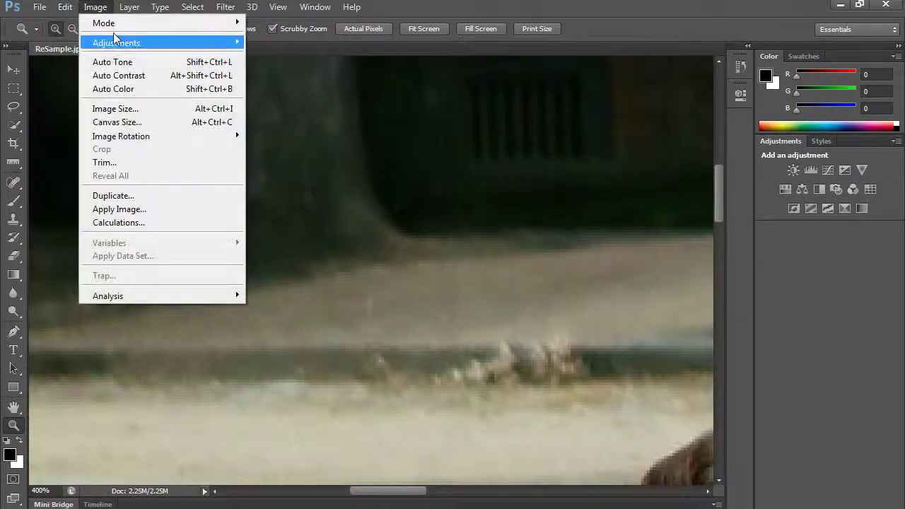
left_click(129, 107)
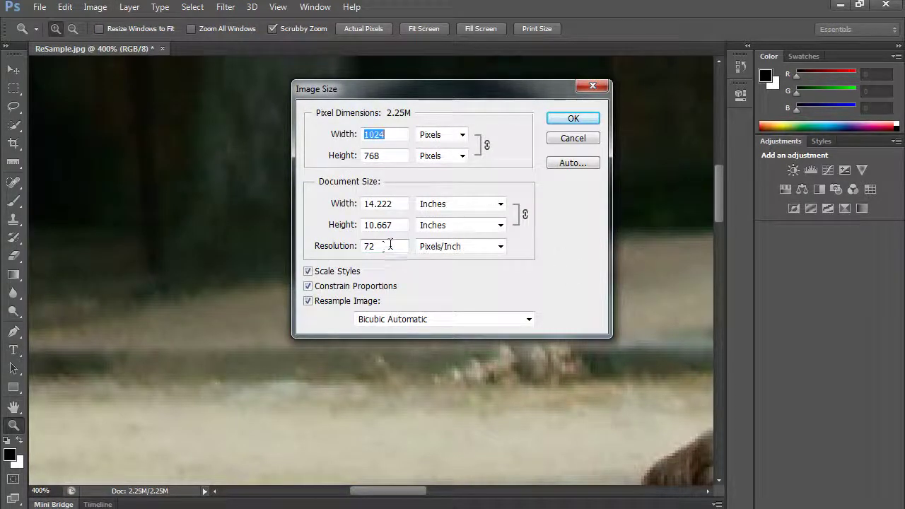
left_click_drag(389, 245, 306, 255)
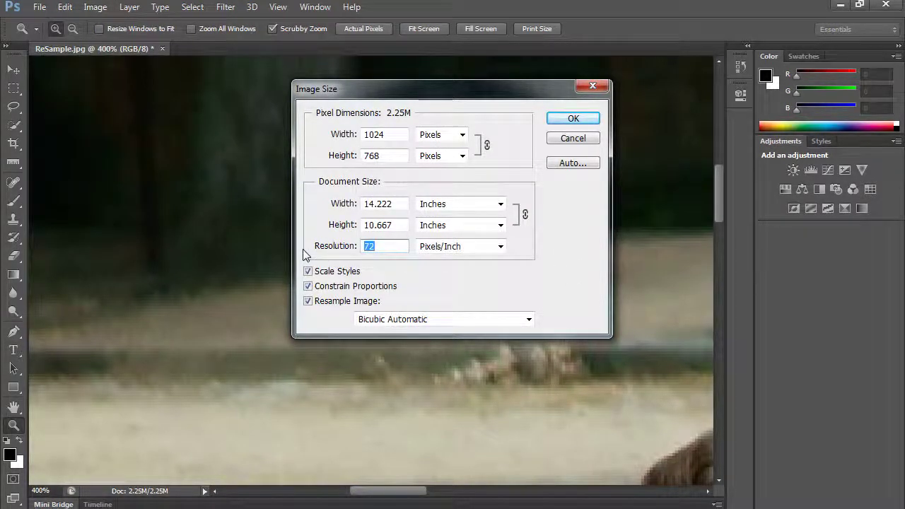
type("300")
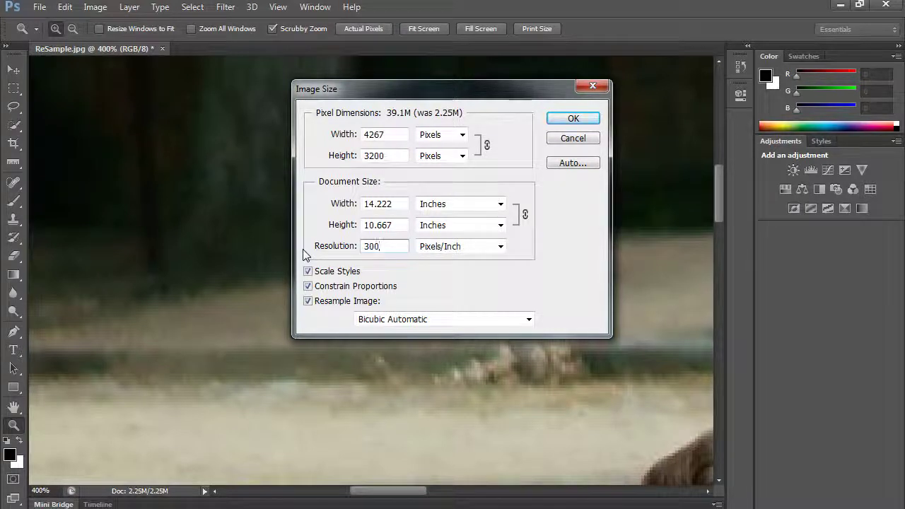
left_click(433, 319)
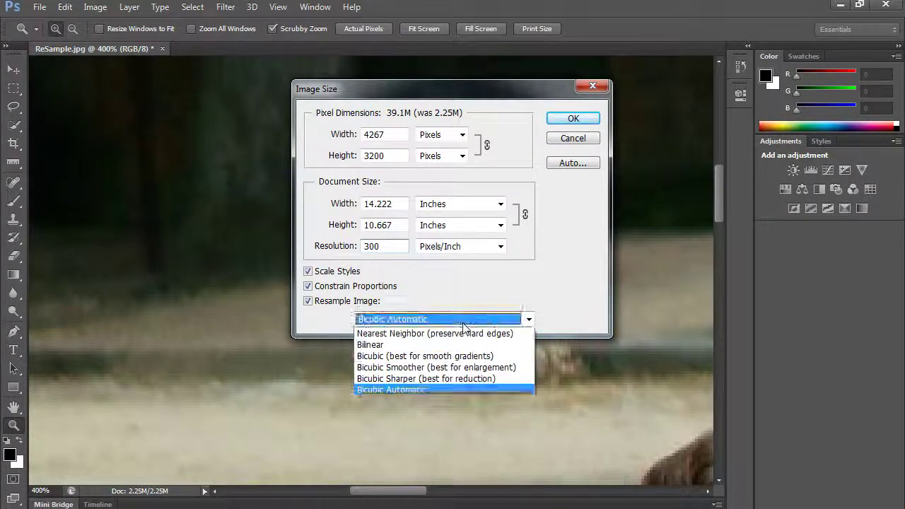
left_click(411, 336)
left_click(576, 118)
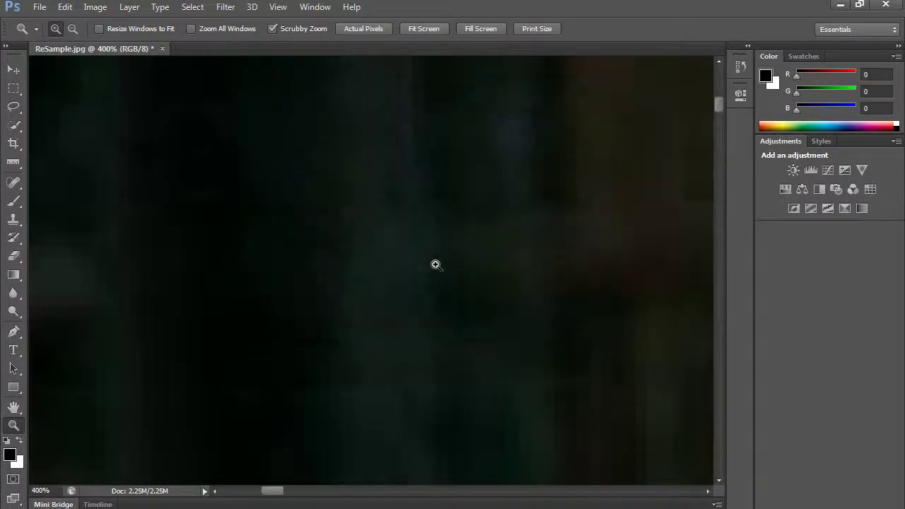
Zoom out to 50%, then back in to 100% to inspect the enlarged pixels
left_click(485, 289, "alt")
left_click(519, 323, "alt")
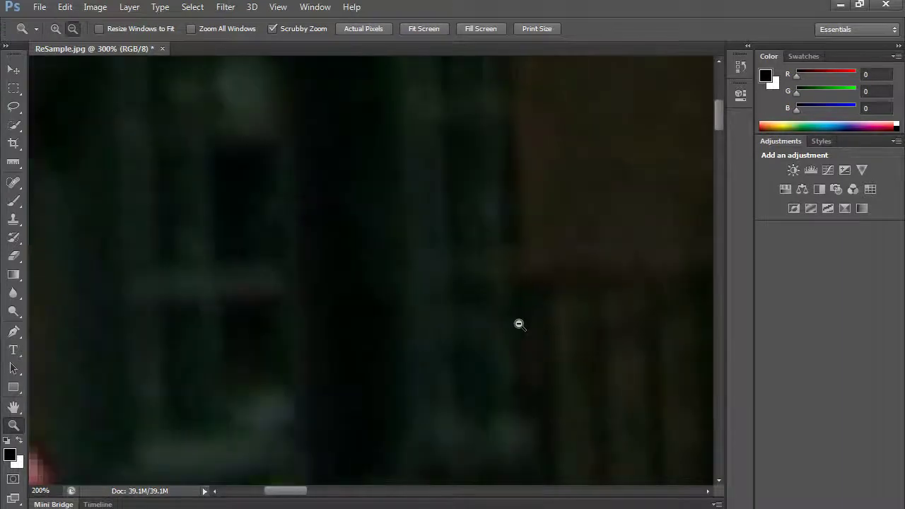
left_click(541, 340, "alt")
left_click(577, 364, "alt")
left_click(596, 387, "alt")
left_click_drag(539, 353, 64, 125)
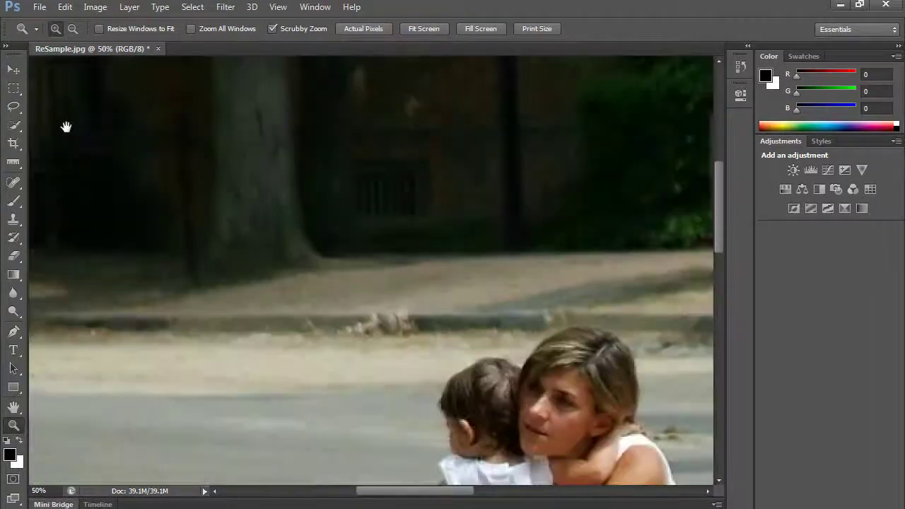
left_click(598, 408)
left_click(572, 386)
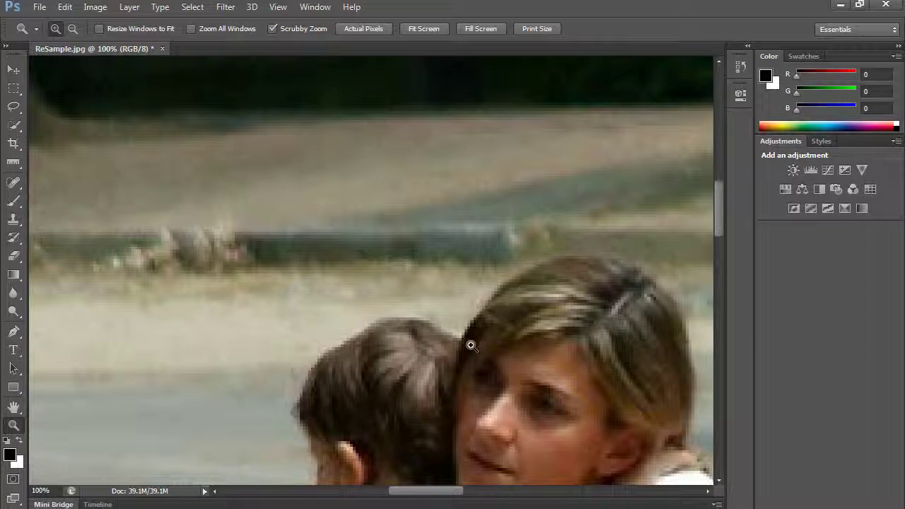
Step backward to undo the Nearest Neighbor enlargement and fit the image on screen
left_click(65, 9)
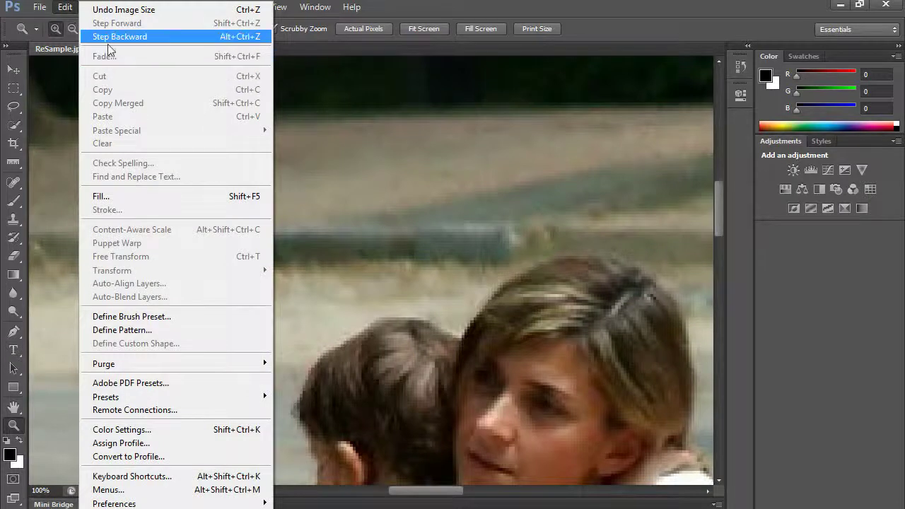
left_click(109, 37)
right_click(74, 94)
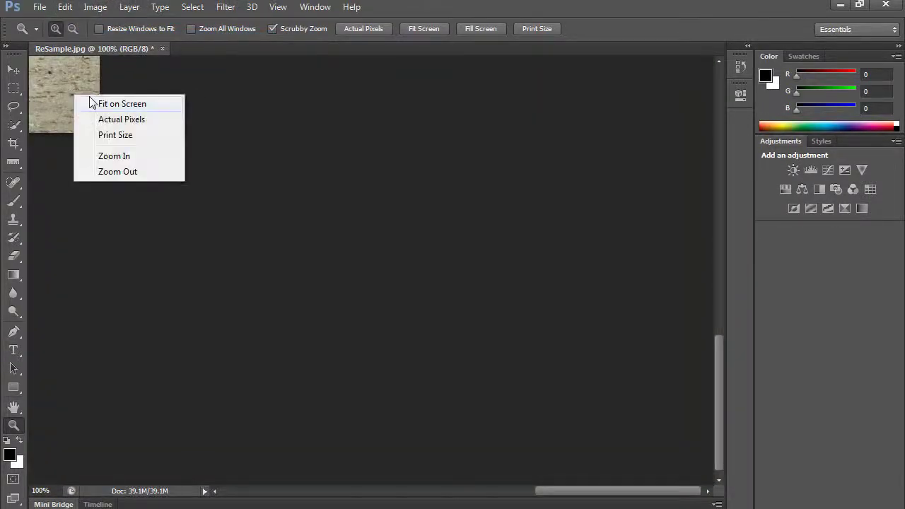
left_click(95, 102)
Resample to 300 ppi with Bicubic Automatic, giving a 4267 × 3200-pixel, 39.1M document
left_click(95, 8)
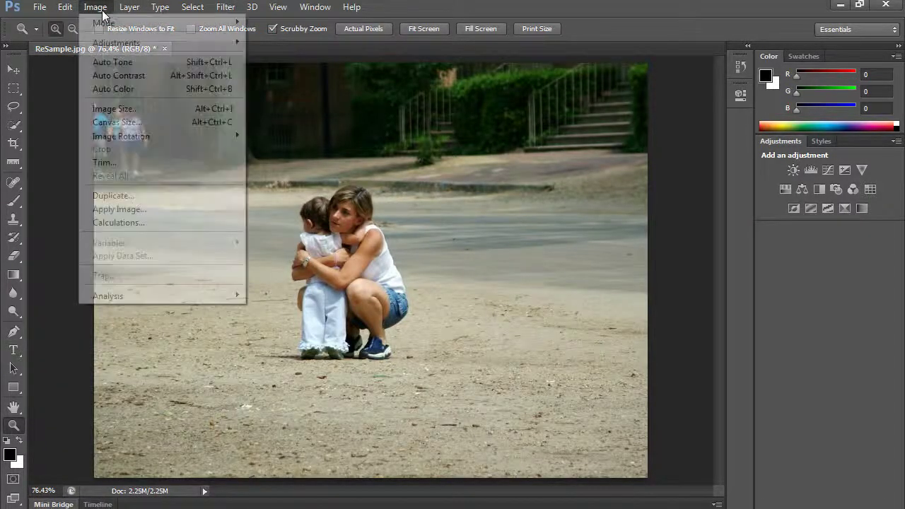
mouse_move(133, 47)
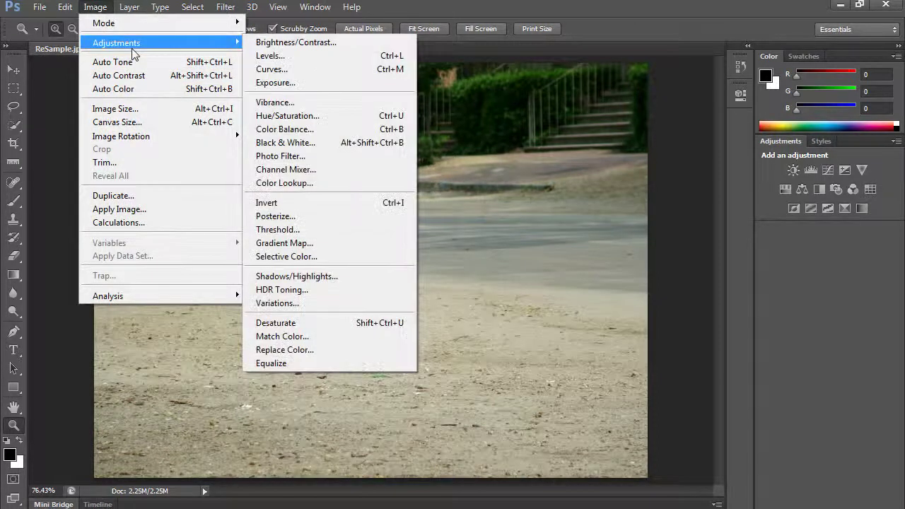
left_click(120, 109)
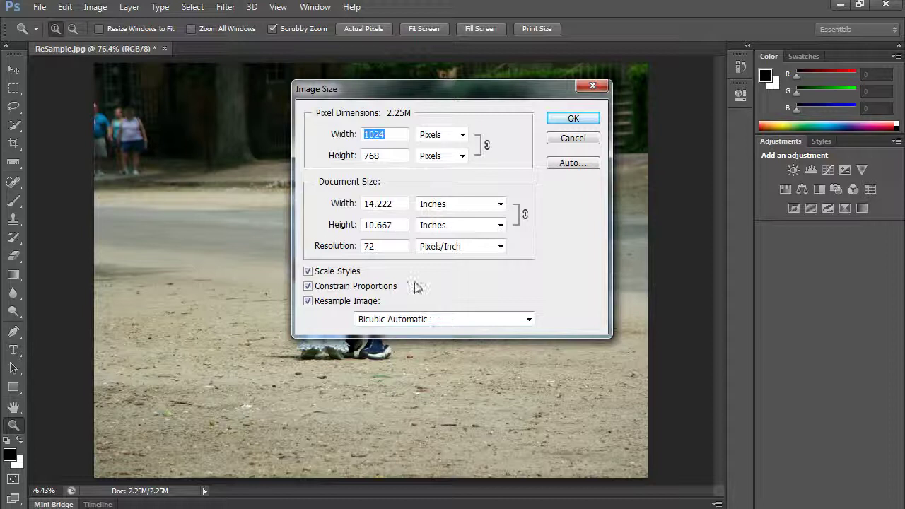
left_click(425, 323)
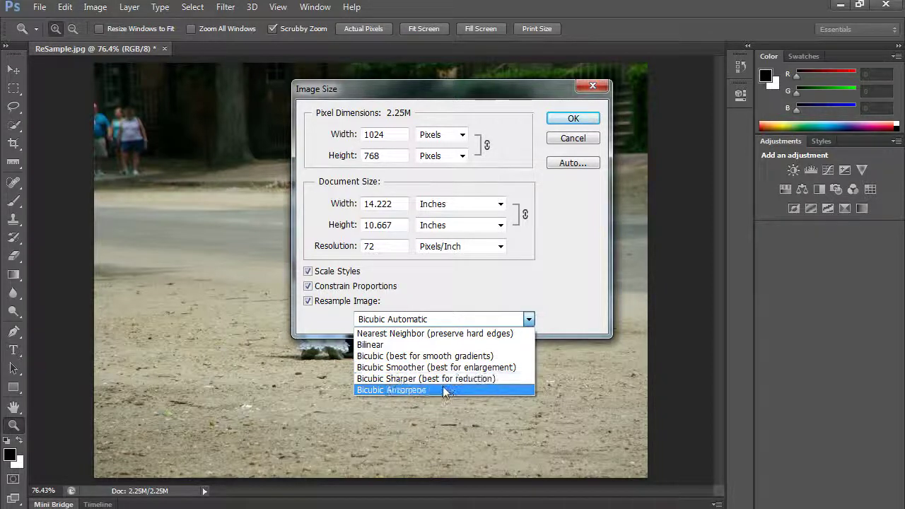
left_click(381, 390)
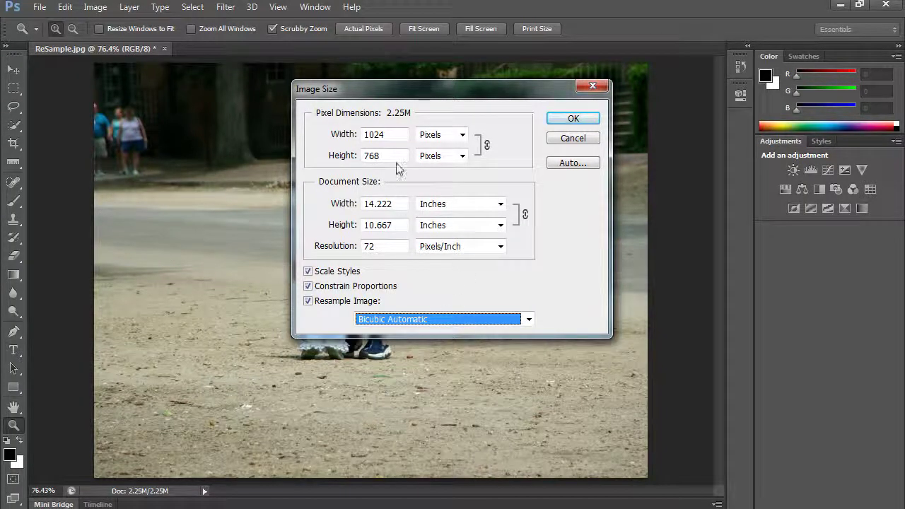
left_click(319, 246)
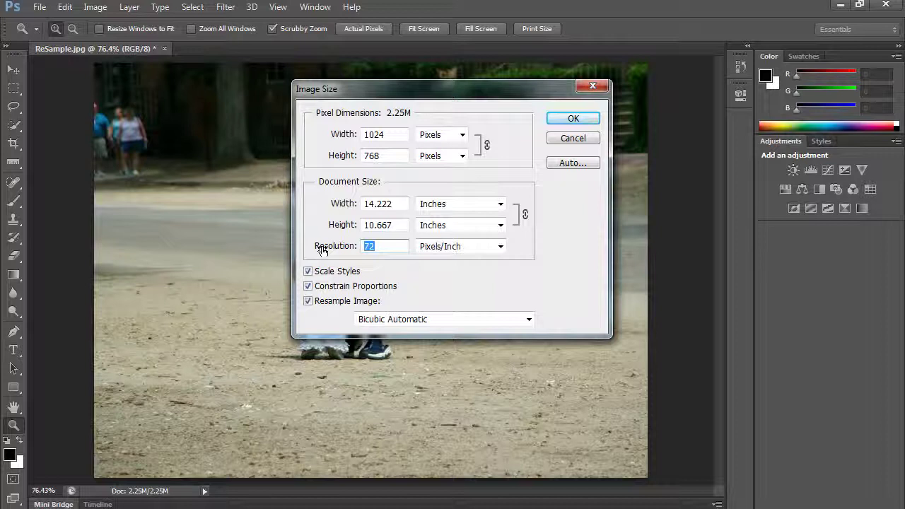
type("300")
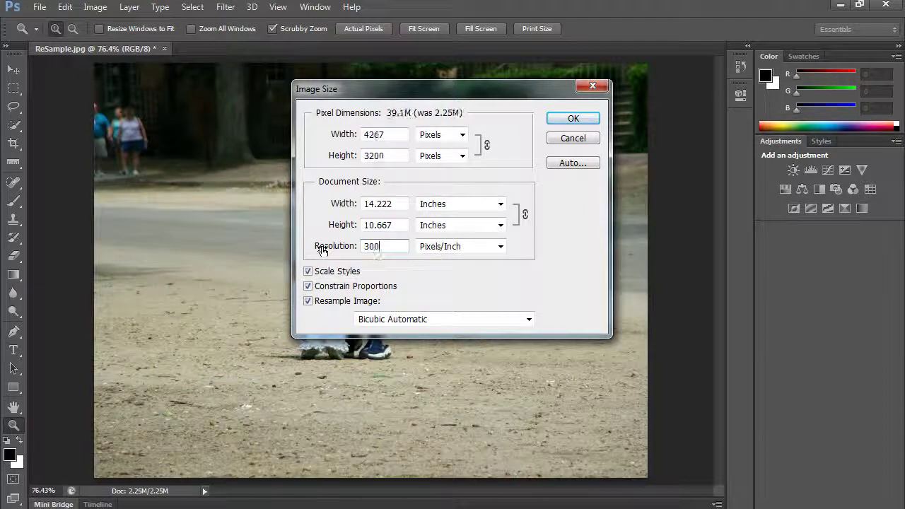
left_click(573, 118)
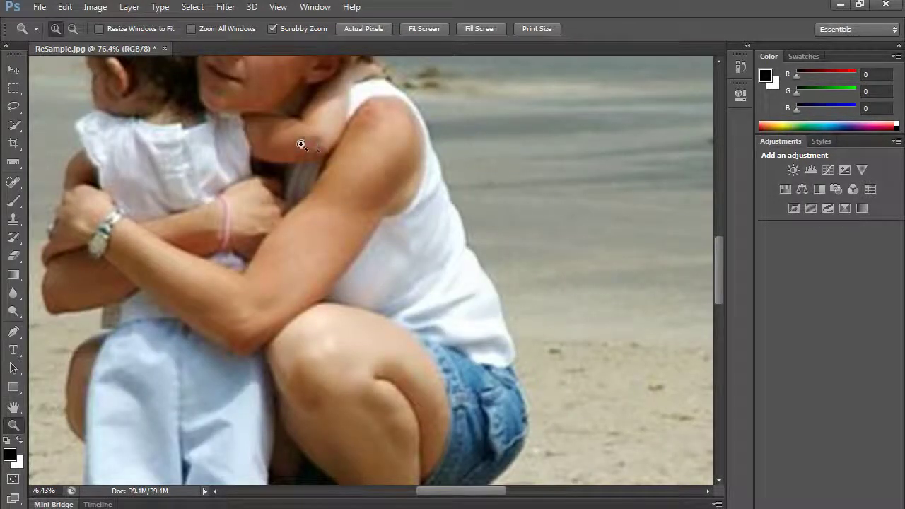
left_click_drag(276, 122, 371, 306)
left_click_drag(238, 196, 436, 251)
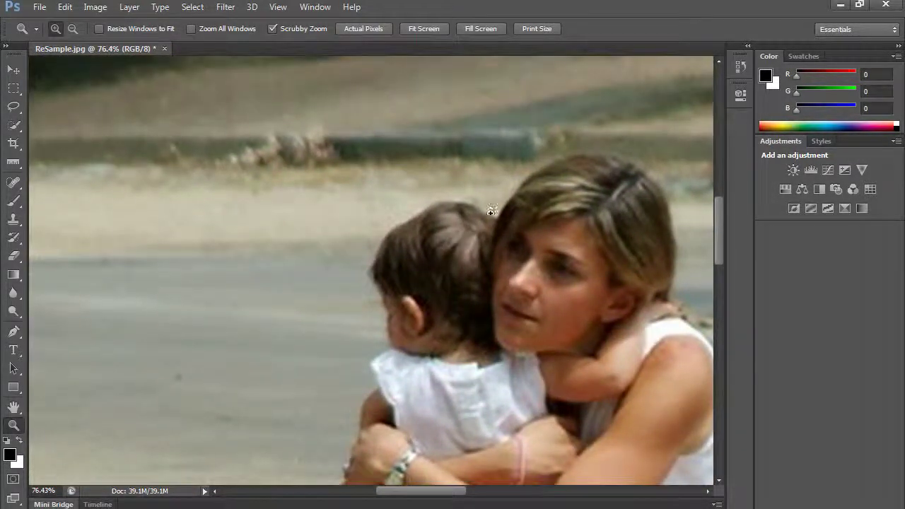
left_click(456, 236)
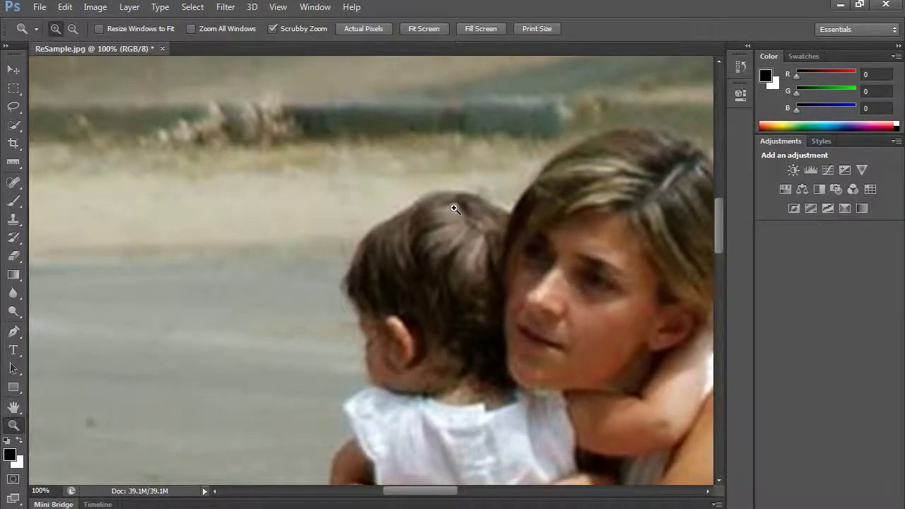
left_click(457, 206)
left_click(394, 194)
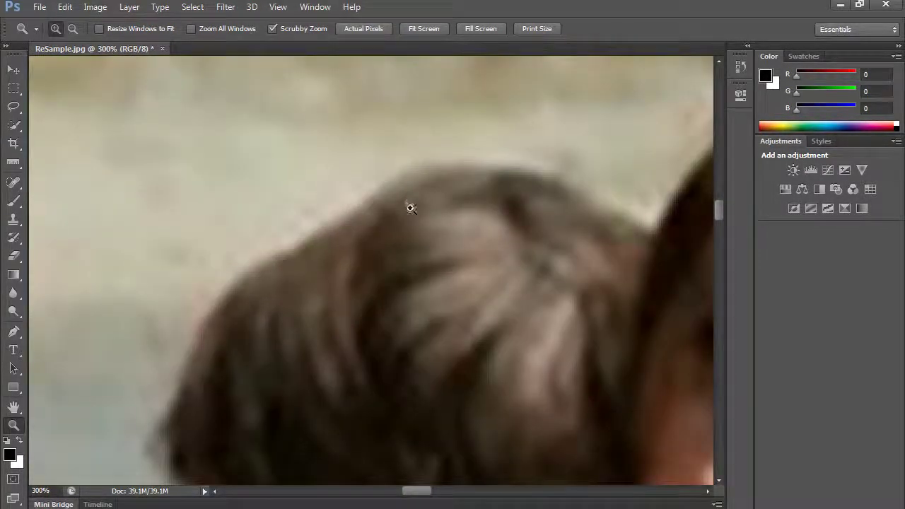
left_click(525, 265, "alt")
left_click(580, 307, "alt")
left_click(622, 344, "alt")
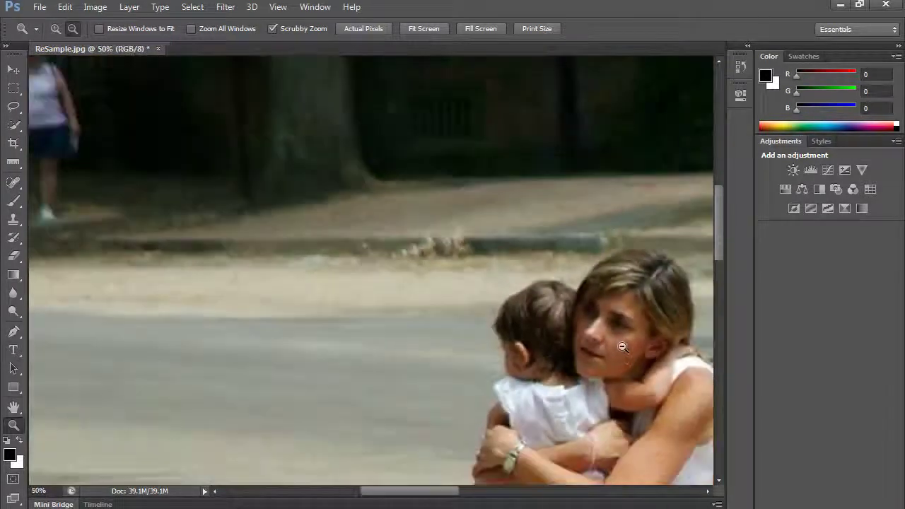
left_click(606, 357, "alt")
left_click(606, 356, "alt")
left_click_drag(607, 357, 437, 270)
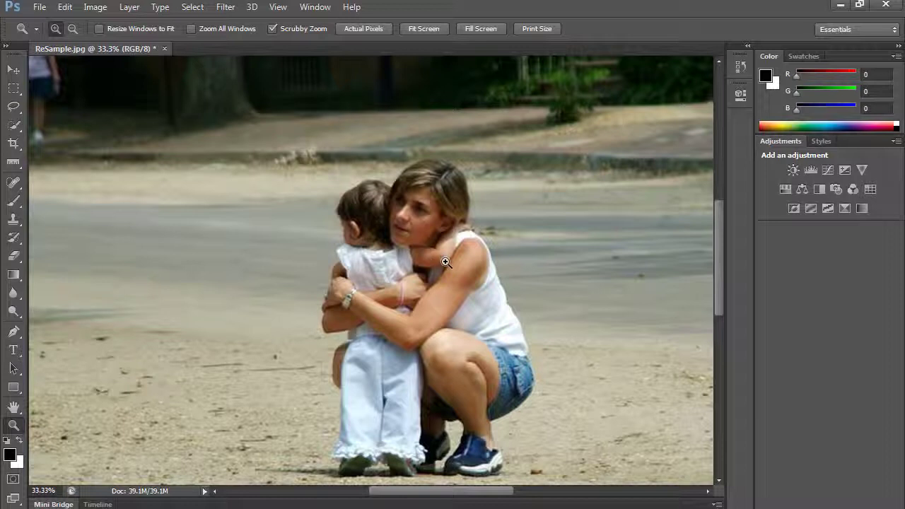
left_click(95, 8)
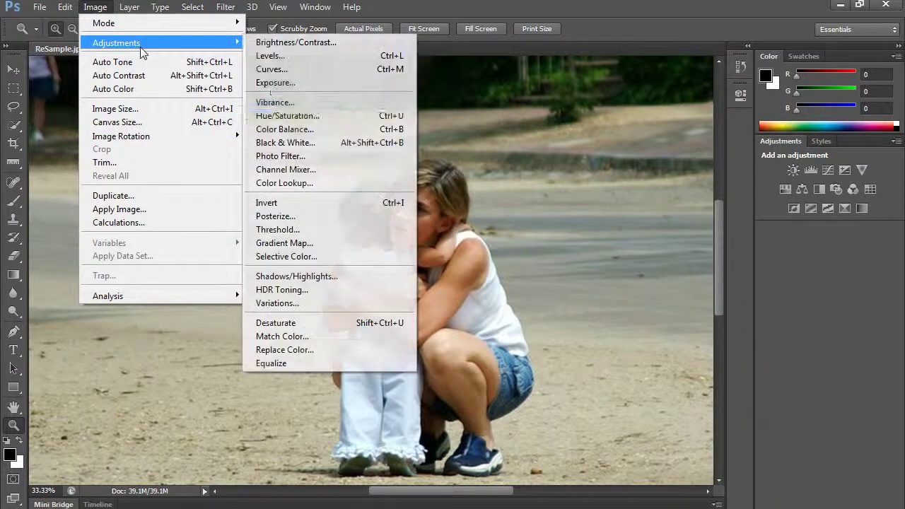
left_click(126, 108)
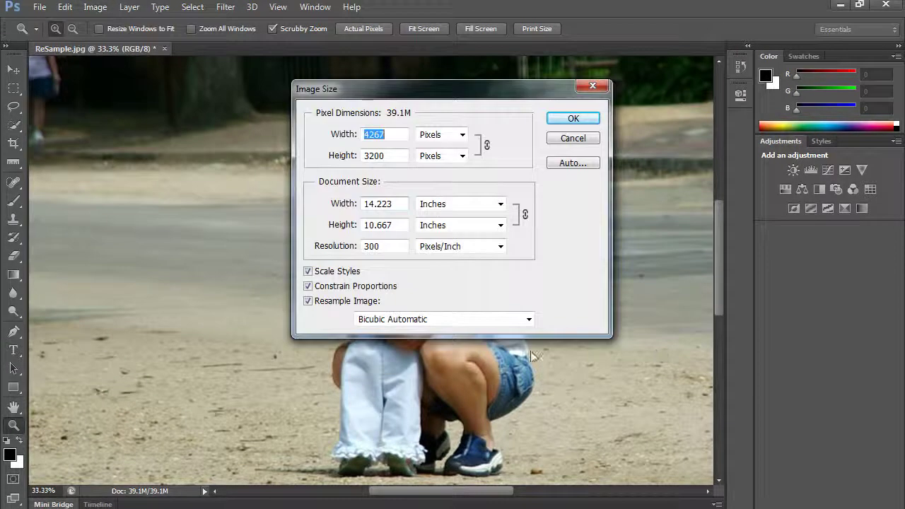
left_click(472, 320)
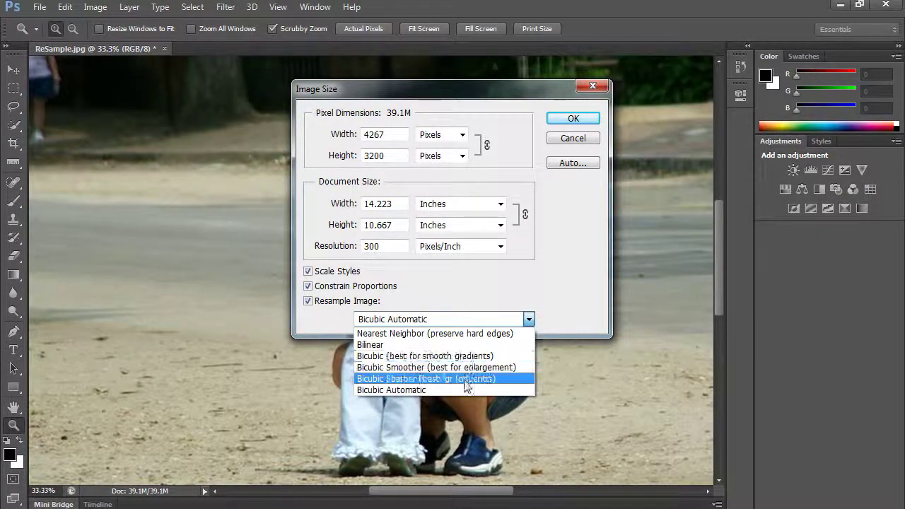
left_click(595, 199)
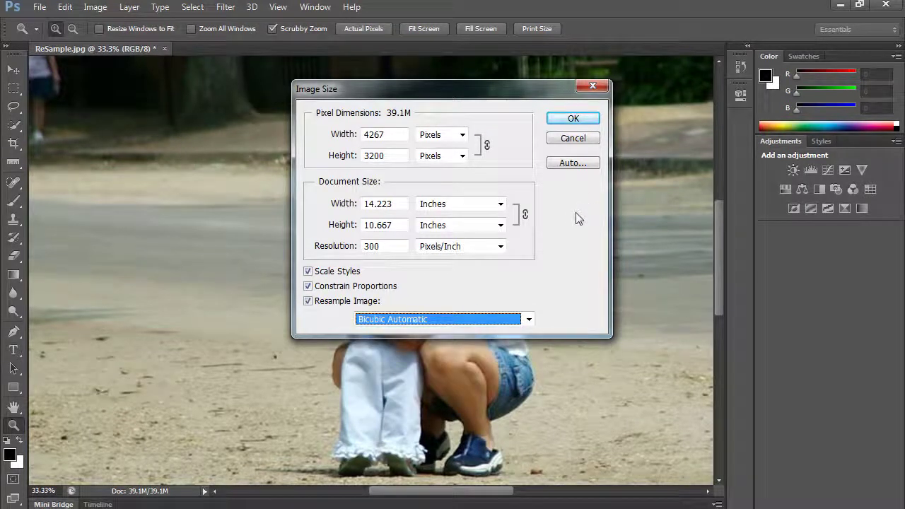
Cancel the Image Size dialog, step back to undo the enlargement, and zoom in on the photo
left_click(573, 139)
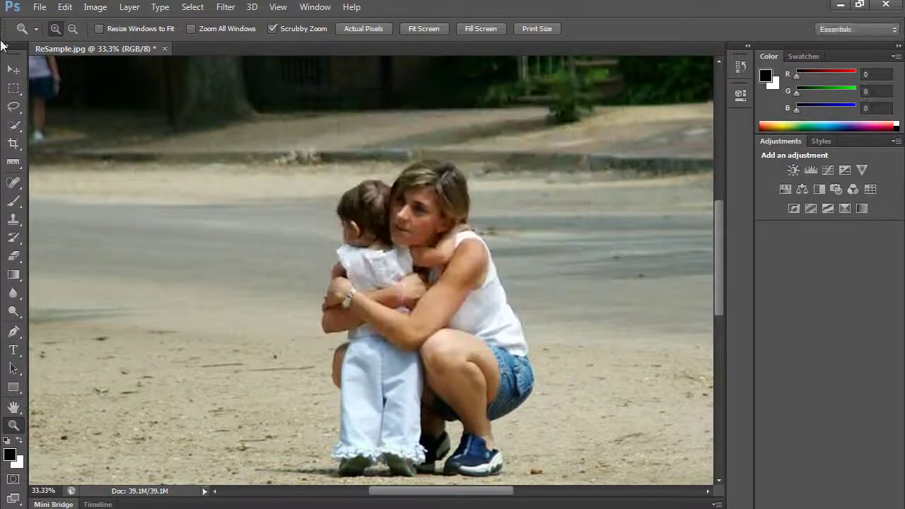
left_click(65, 7)
left_click(96, 36)
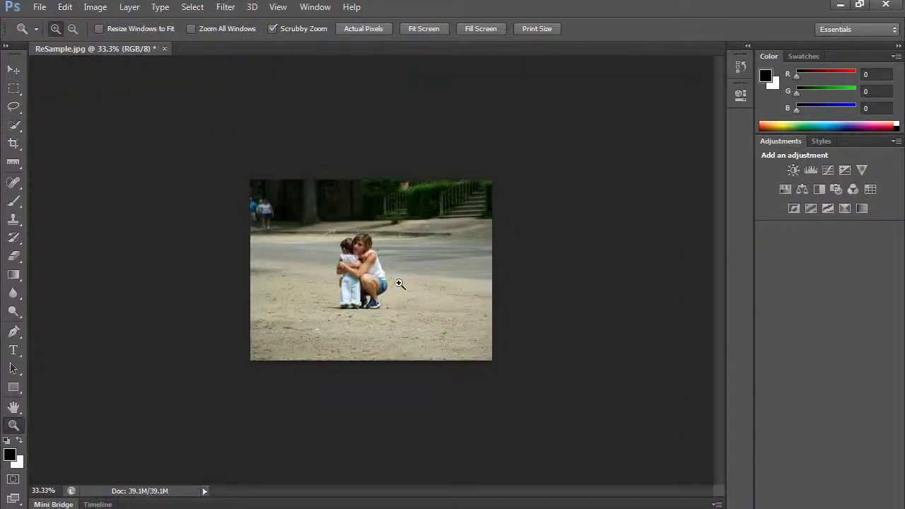
left_click(369, 271)
left_click(369, 271)
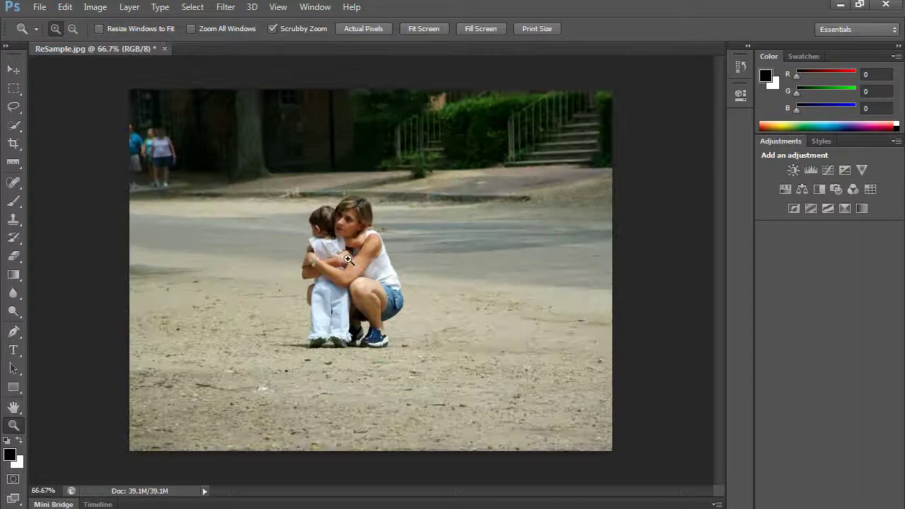
With Constrain Proportions off, set width to 7 inches, squeezing the image to 504 × 768 pixels
left_click(94, 7)
left_click(128, 109)
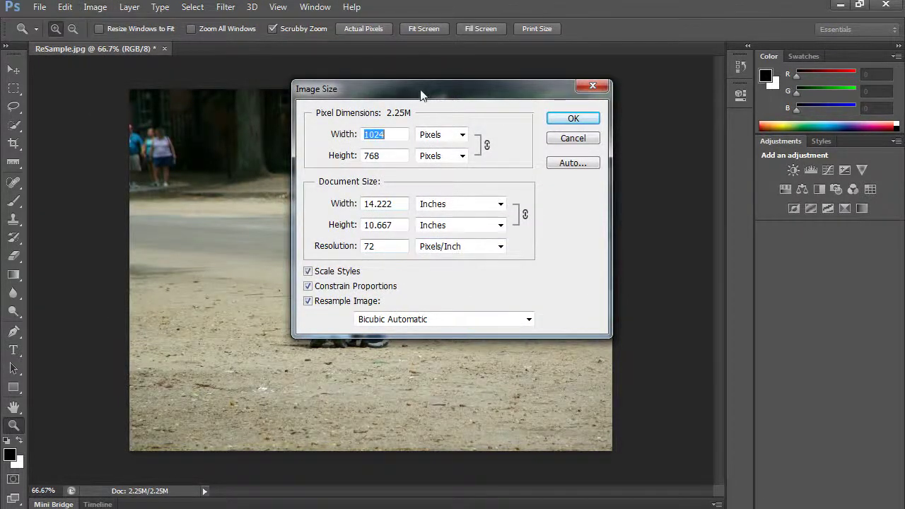
left_click_drag(421, 94, 562, 85)
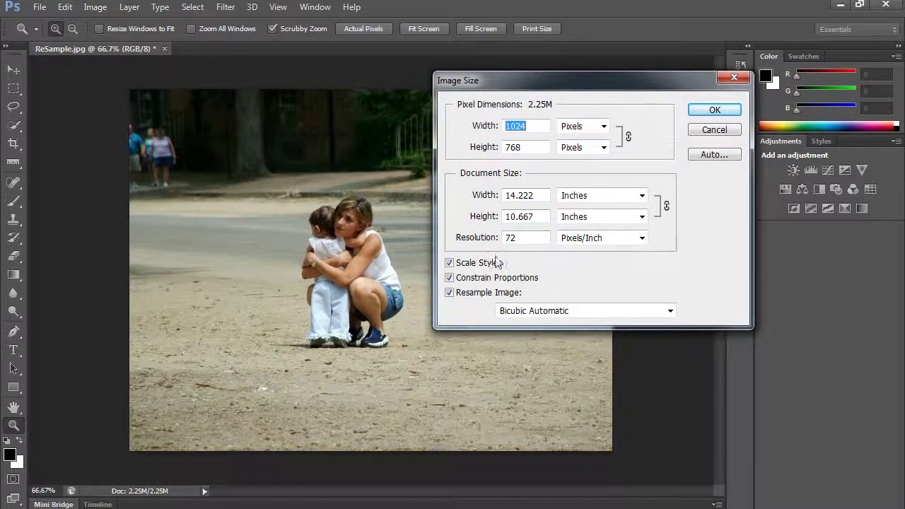
left_click(449, 278)
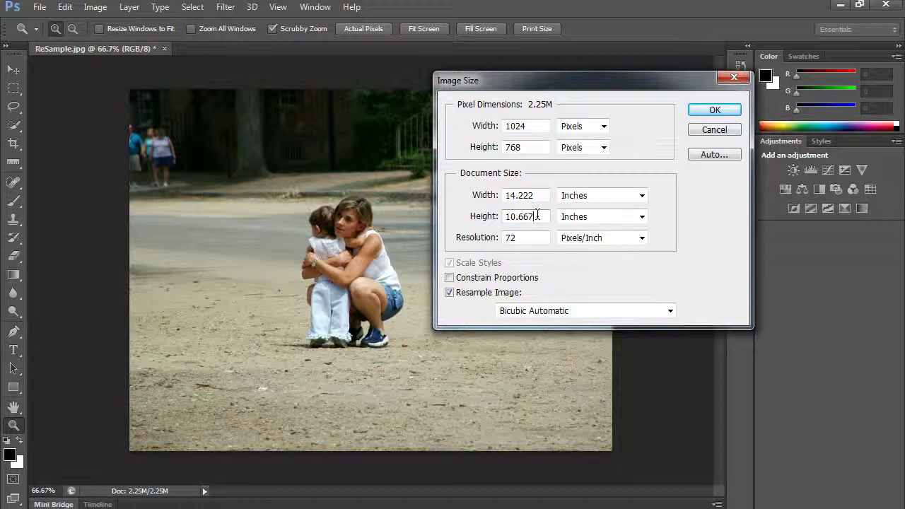
left_click_drag(537, 216, 477, 217)
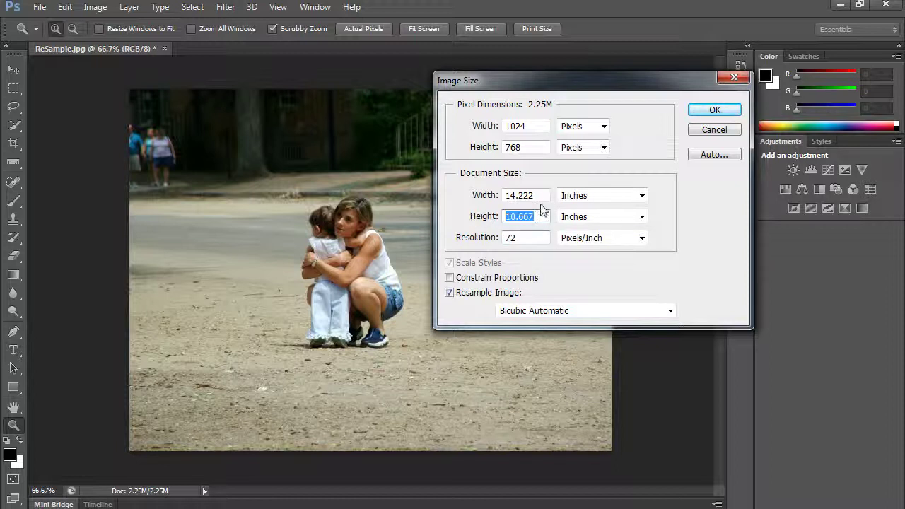
left_click_drag(543, 196, 503, 196)
type("7")
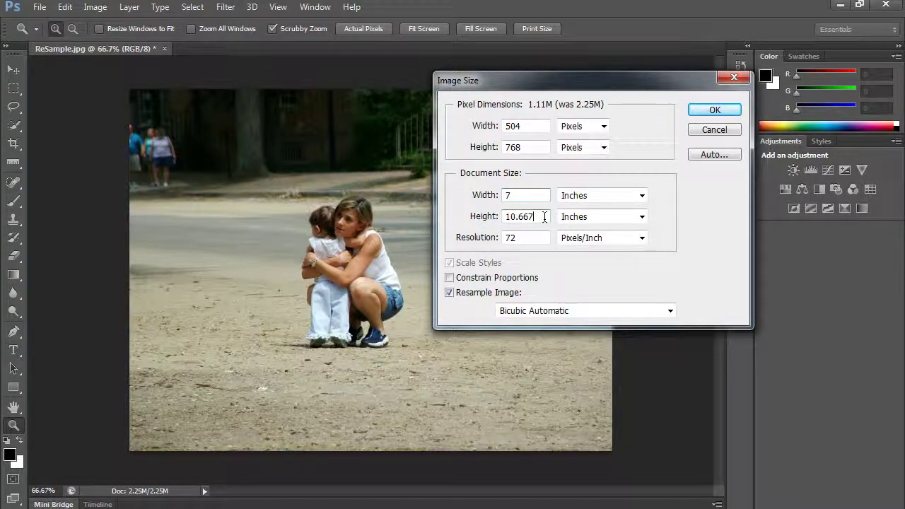
left_click(714, 109)
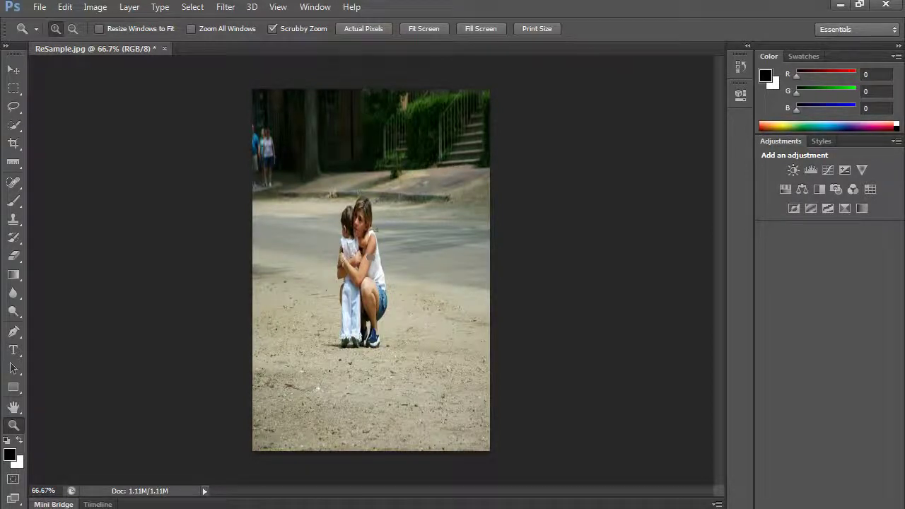
Step backward to undo the 504 × 768 squeeze, restoring the original 1024 × 768 photo
left_click(64, 8)
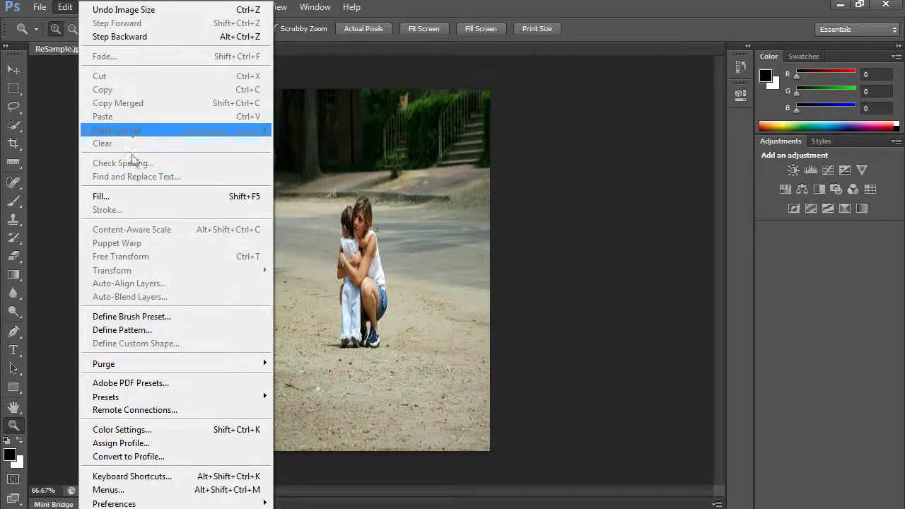
left_click(119, 36)
left_click(95, 7)
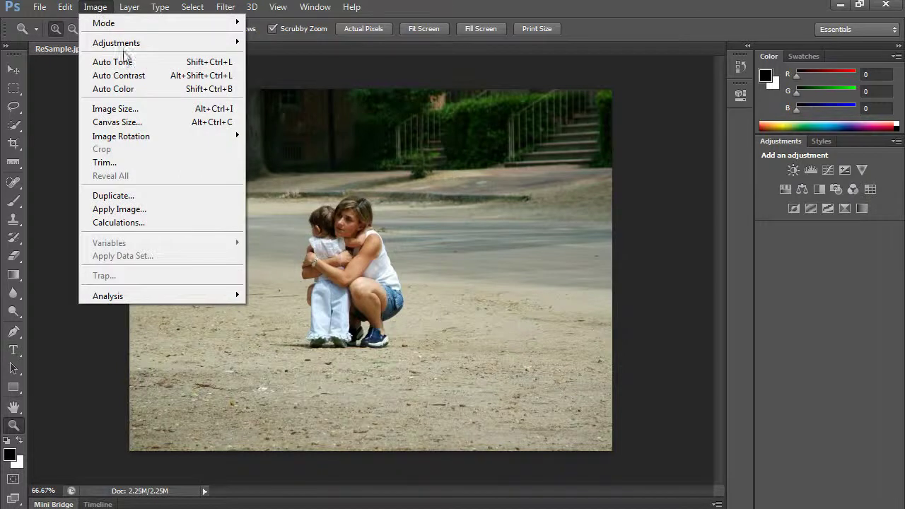
left_click(119, 109)
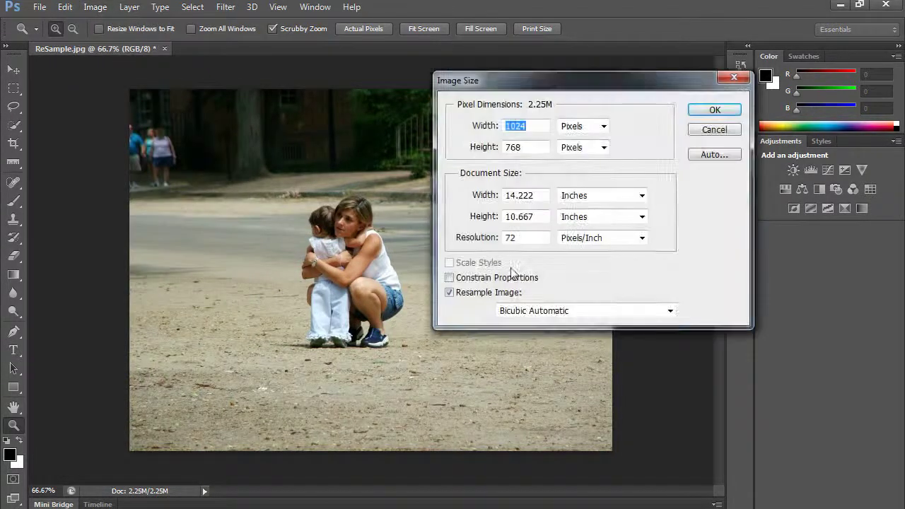
With Constrain Proportions on, try a 7-inch width (504 × 378 pixels), then cancel without resizing
left_click(456, 277)
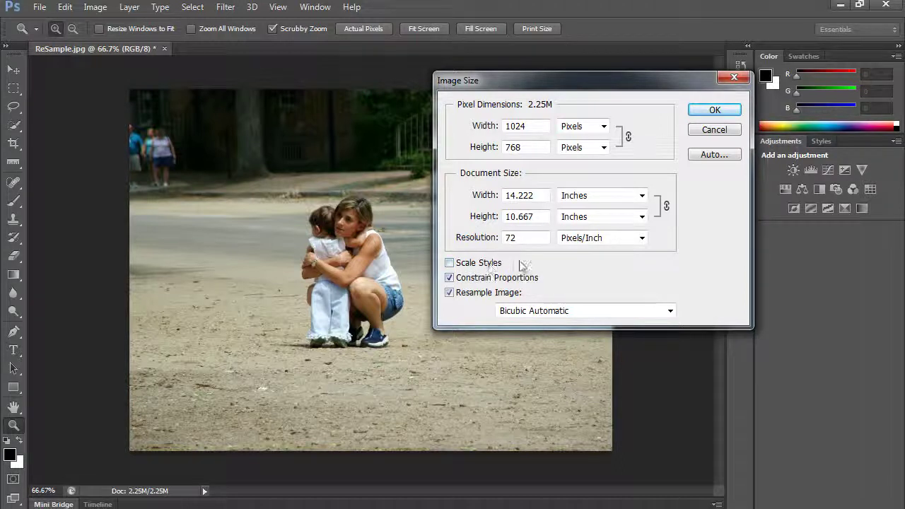
left_click_drag(540, 196, 458, 196)
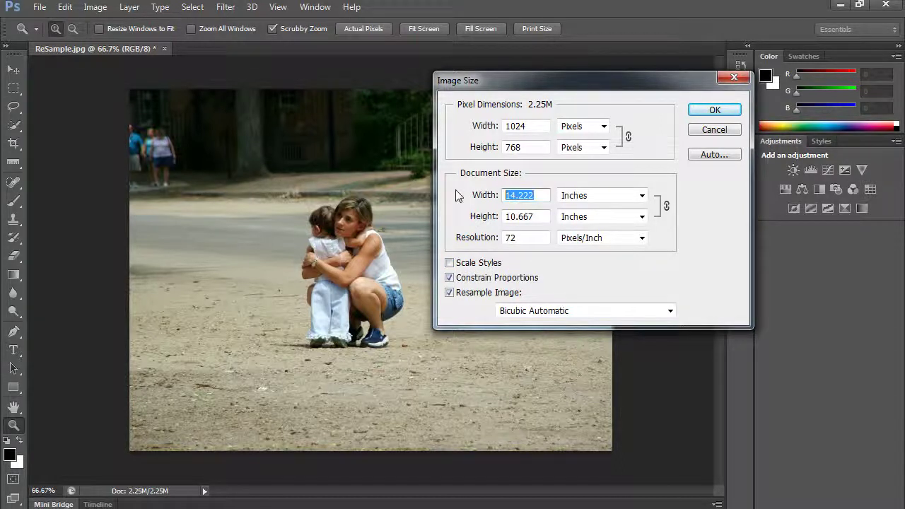
type("7")
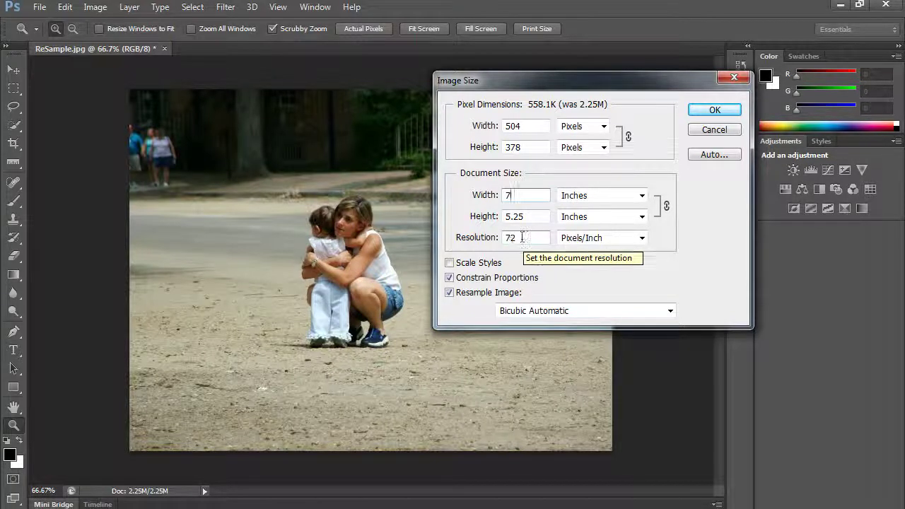
double_click(517, 237)
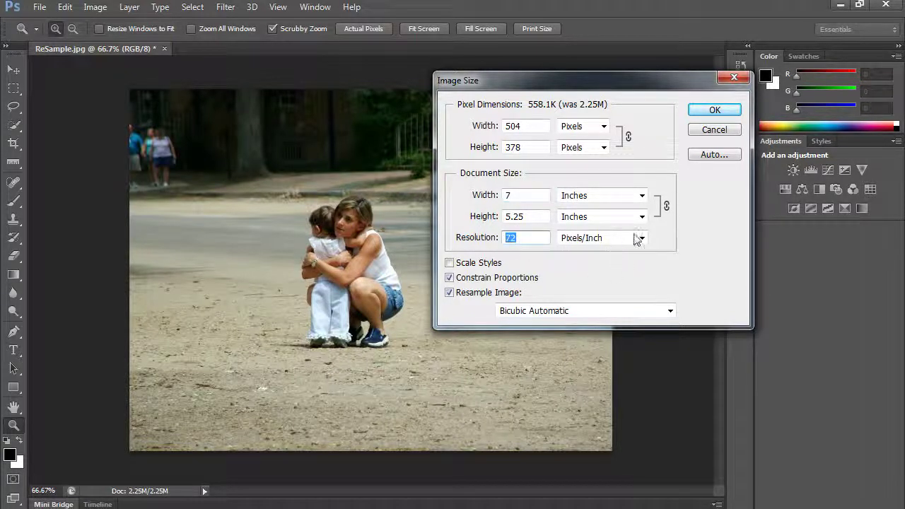
left_click(712, 133)
left_click(95, 6)
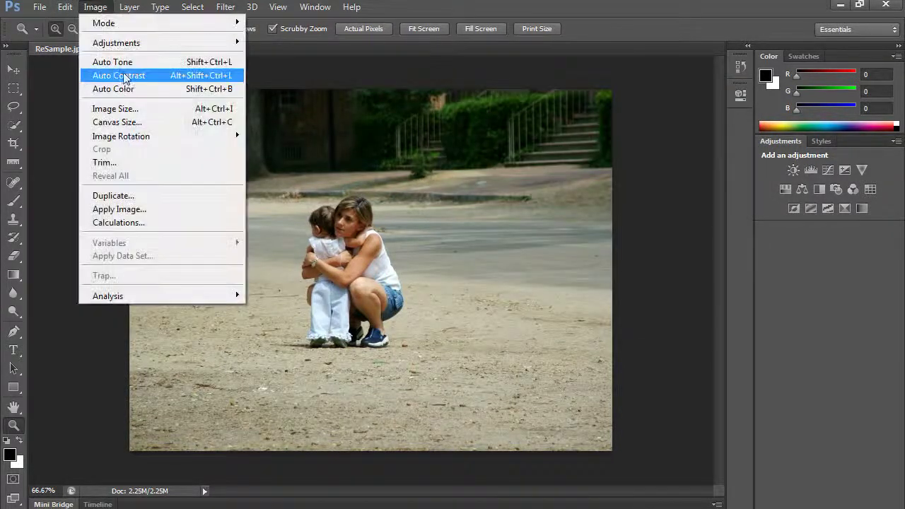
left_click(124, 106)
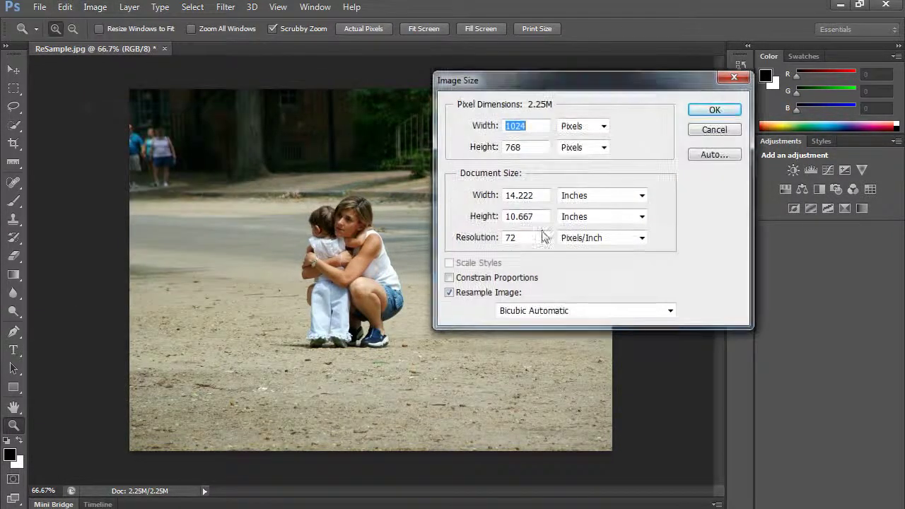
double_click(517, 237)
type("300")
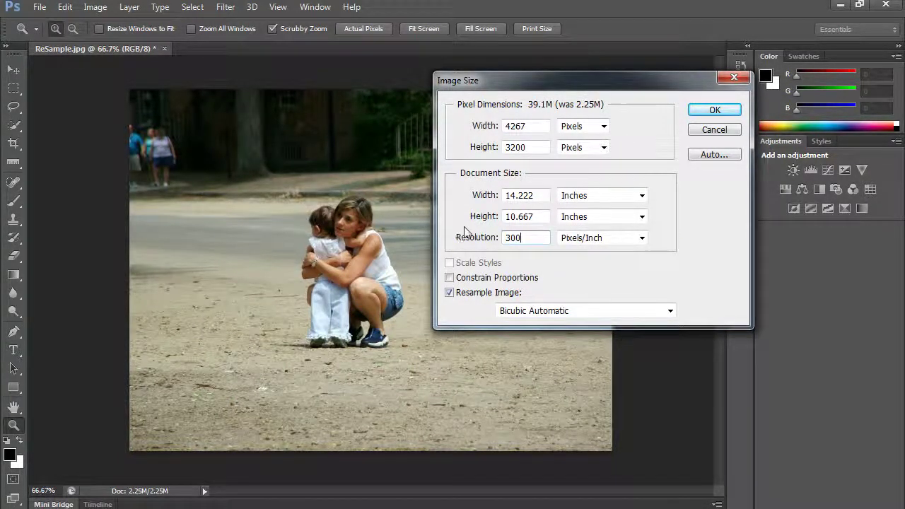
left_click(453, 279)
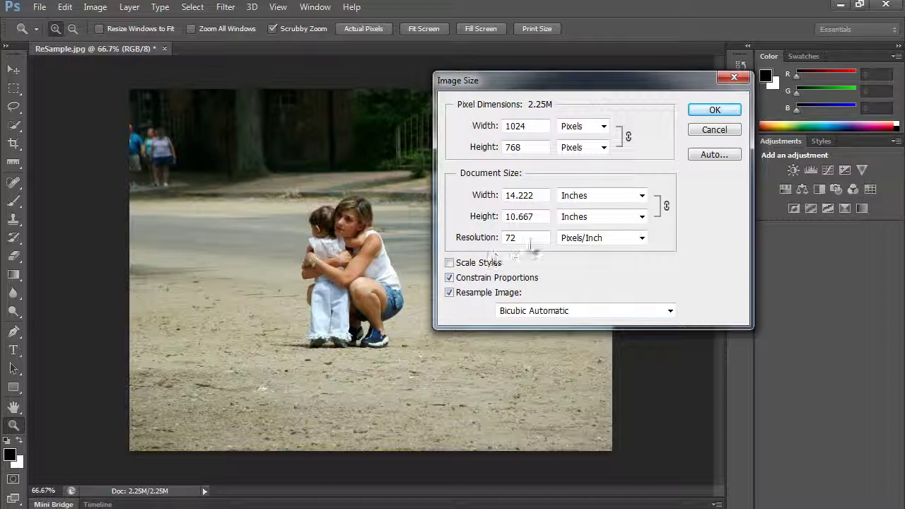
left_click(455, 235)
type("300")
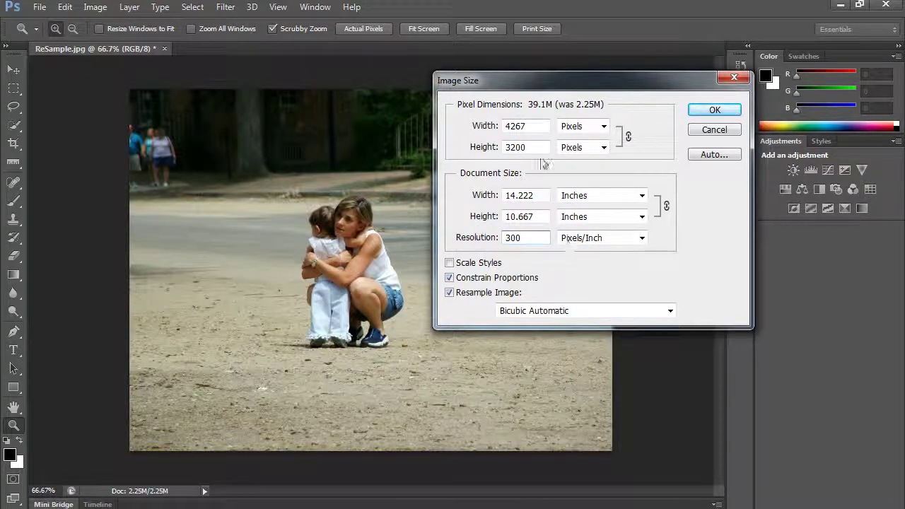
left_click(531, 237)
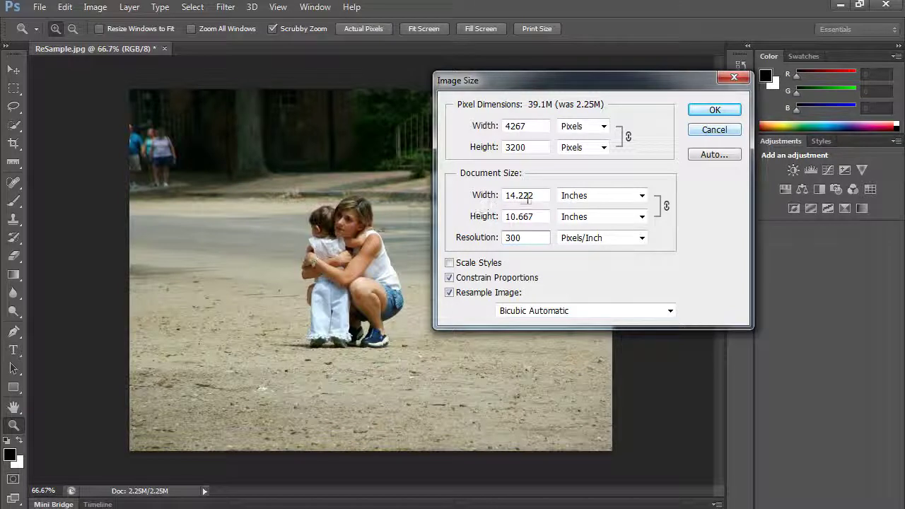
double_click(520, 195)
type("3")
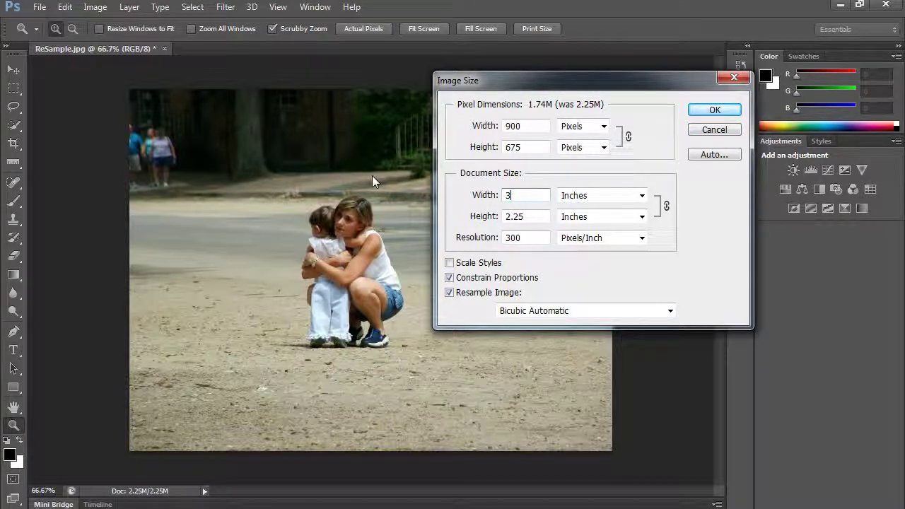
double_click(526, 237)
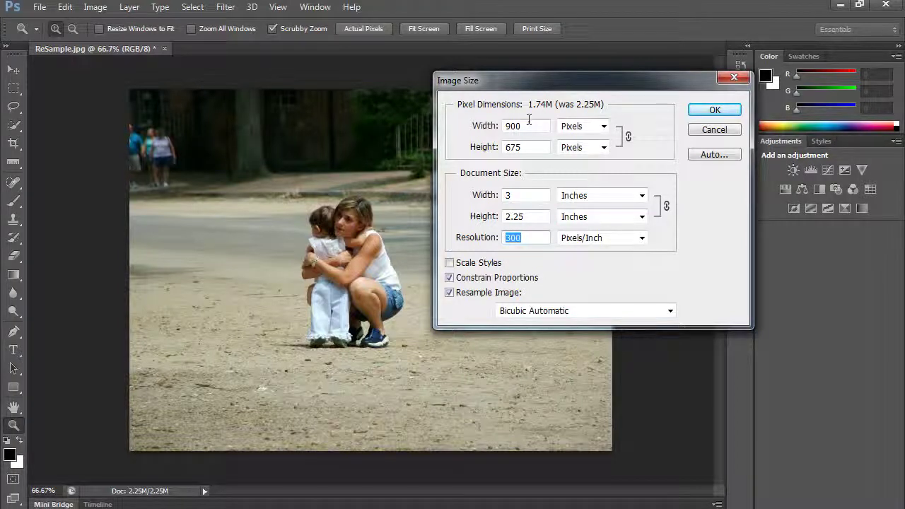
double_click(526, 196)
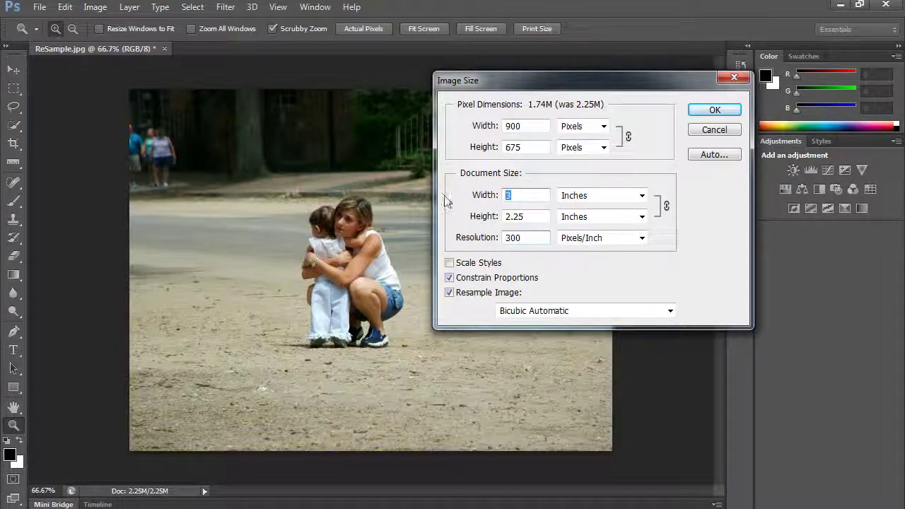
left_click(722, 131)
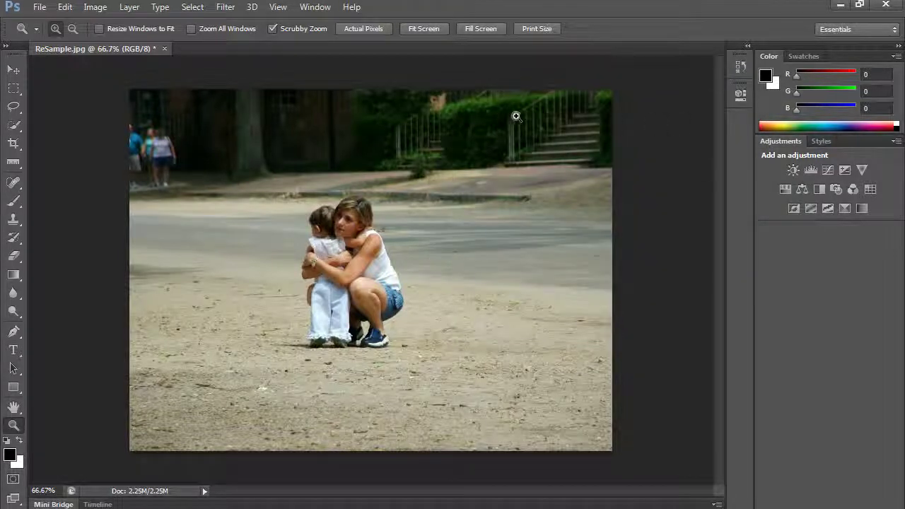